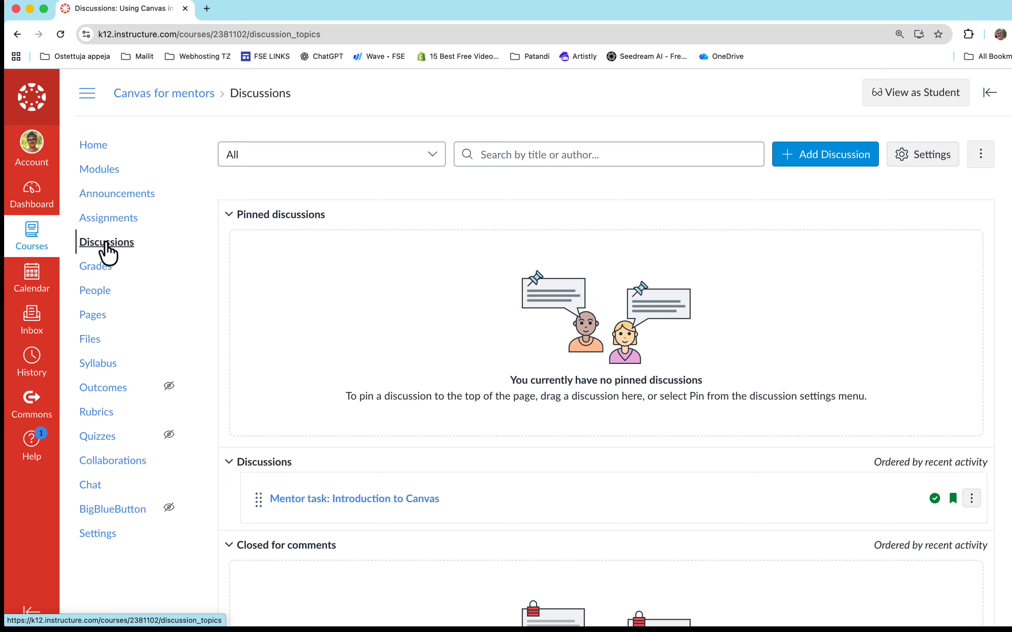
# - Collapse the pinned discussions and add a new discussion titled "(Mentors) An Example topic for a discussion - How Does Photosynthesis Support Life on Earth?"
pyautogui.click(253, 220)
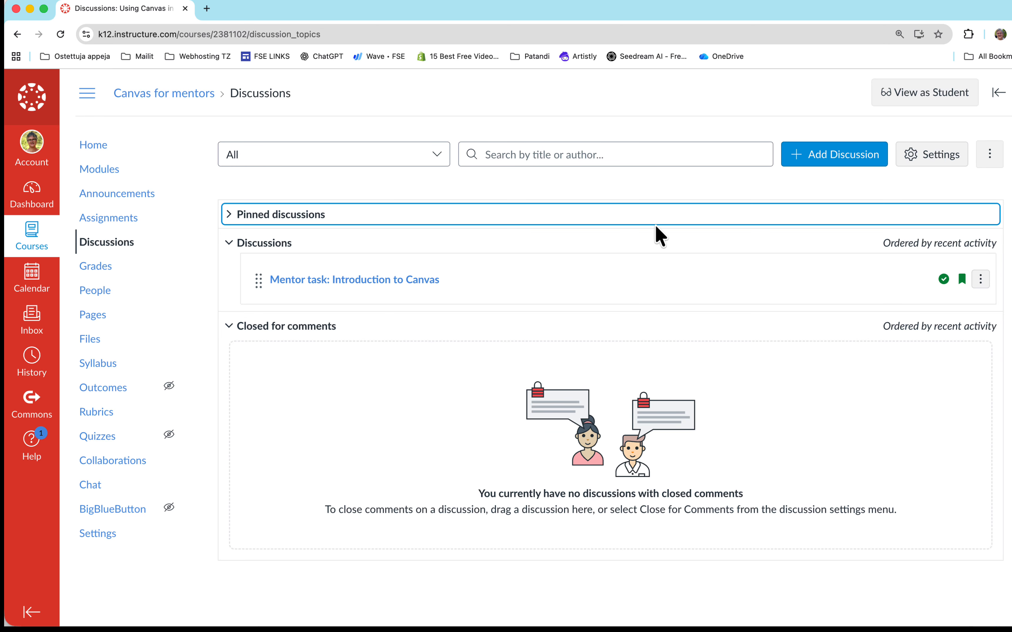
pyautogui.click(831, 154)
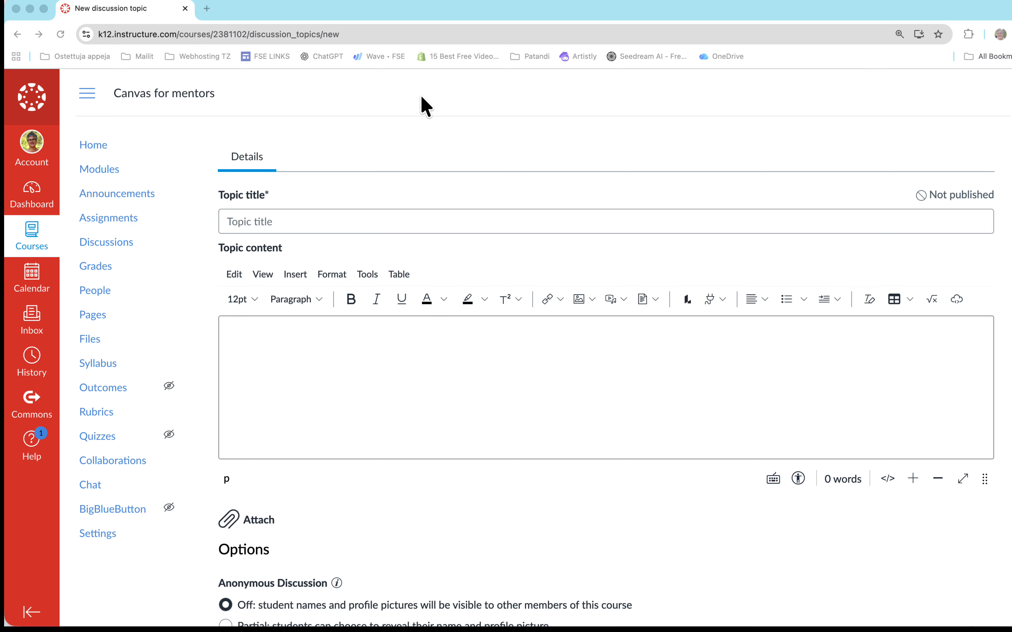
pyautogui.click(317, 219)
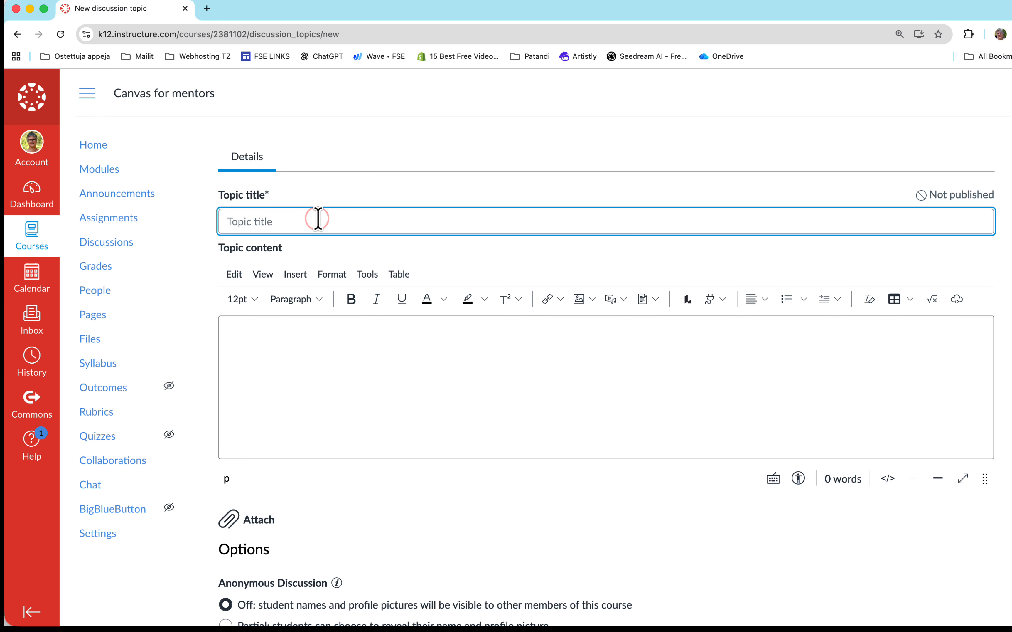
pyautogui.write('(Mentors) An Example topic for a discussion - How Does Photosynthesis Support Life on Earth?')
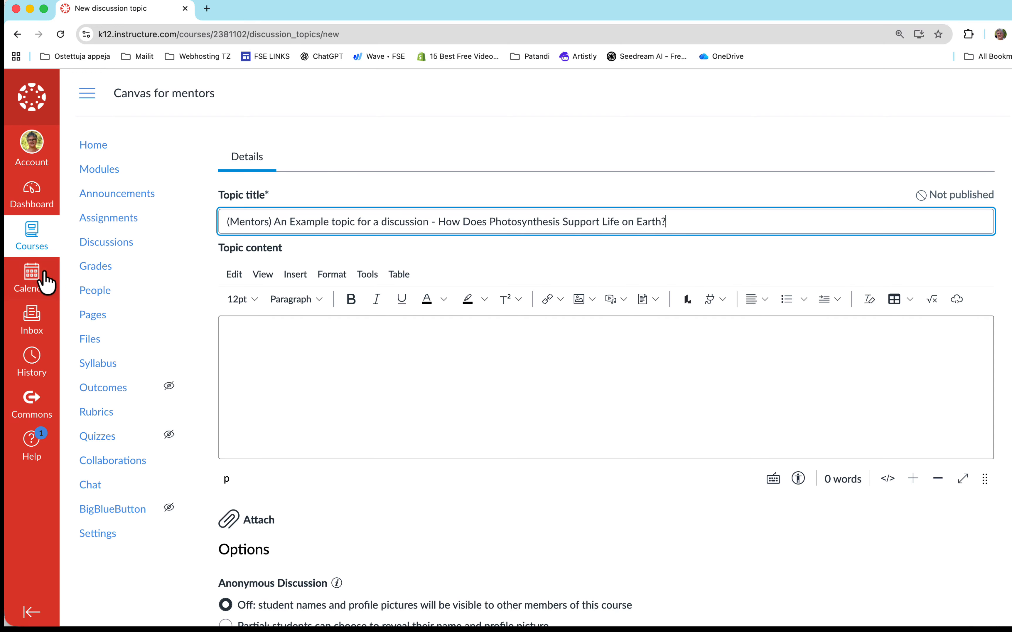
# - Paste the prepared photosynthesis discussion text into the topic content and enlarge the editing area's height
pyautogui.press('super+Tab')
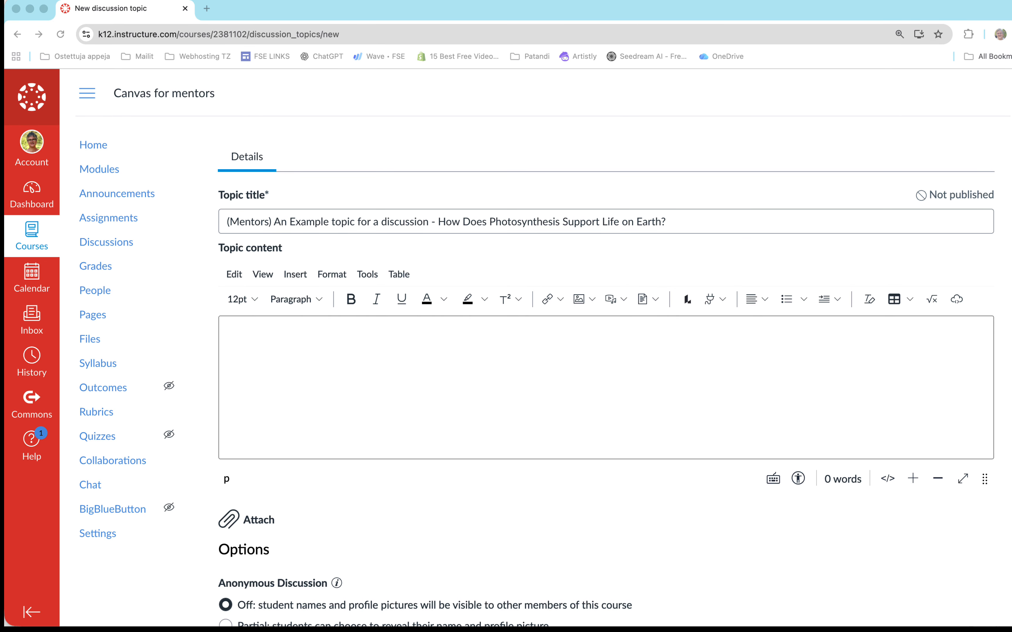
pyautogui.click(264, 333)
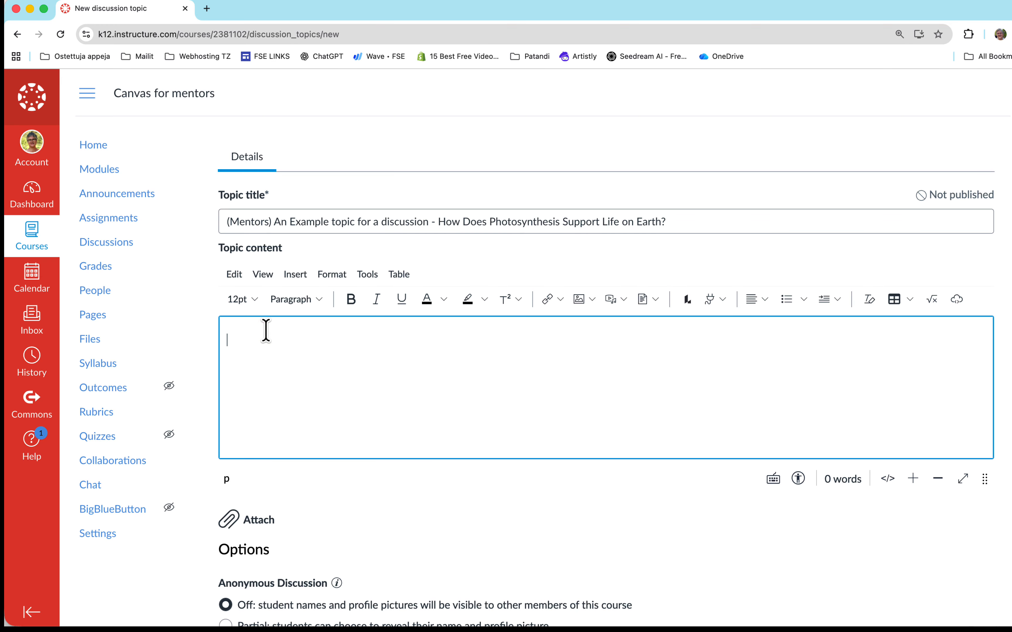
pyautogui.press('super+v')
pyautogui.scroll(10, 365, 341)
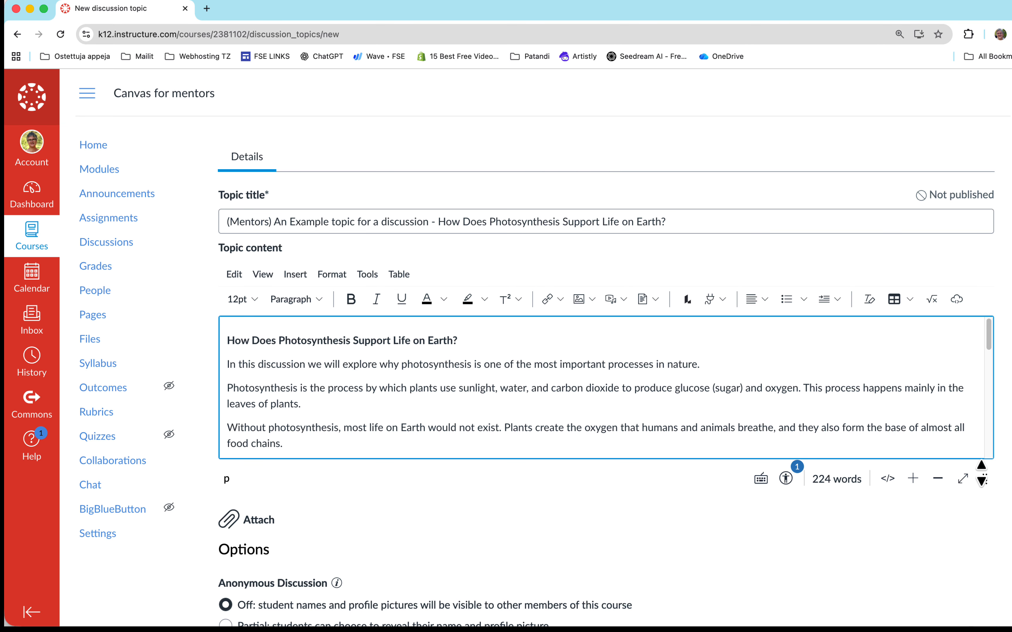
pyautogui.moveTo(985, 477); pyautogui.dragTo(984, 600)
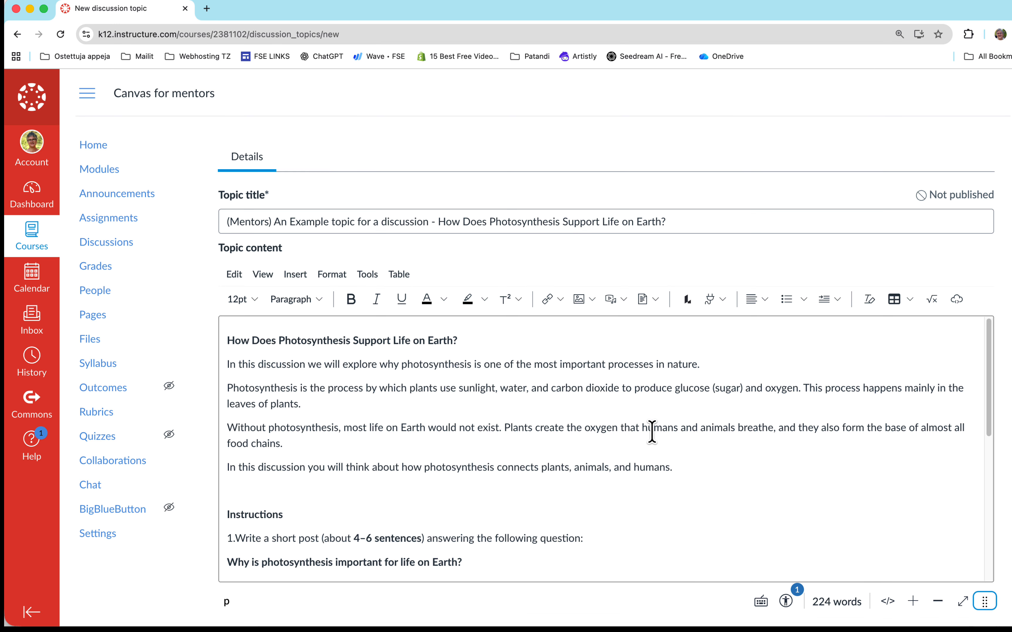
# - Read through the topic content, including the introduction, the numbered instructions and the discussion tips
pyautogui.scroll(-2, 651, 432)
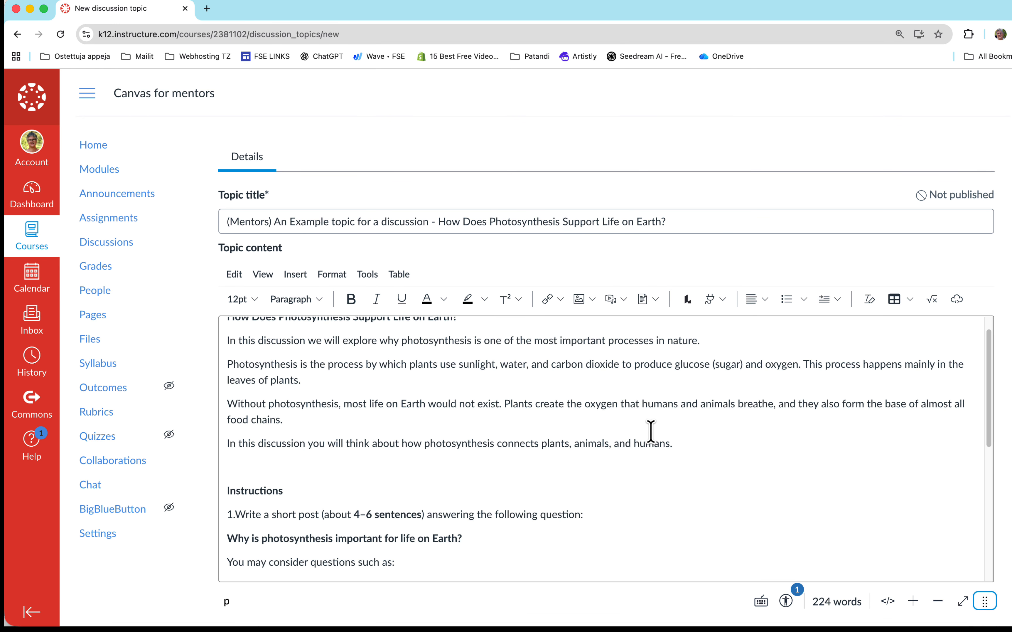
pyautogui.scroll(-1, 651, 432)
pyautogui.scroll(-4, 651, 431)
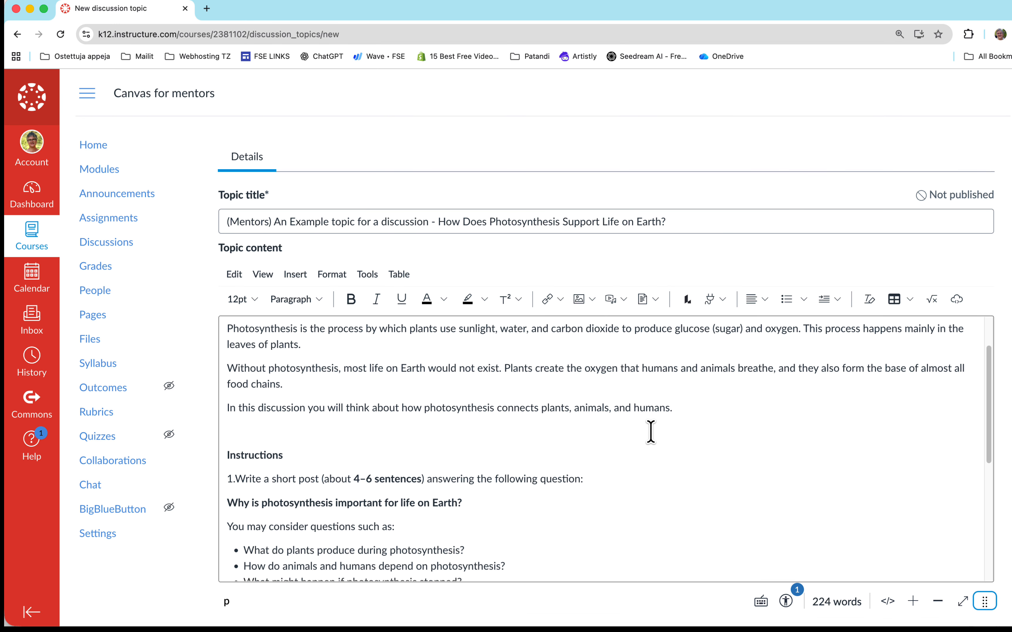
pyautogui.scroll(-7, 651, 431)
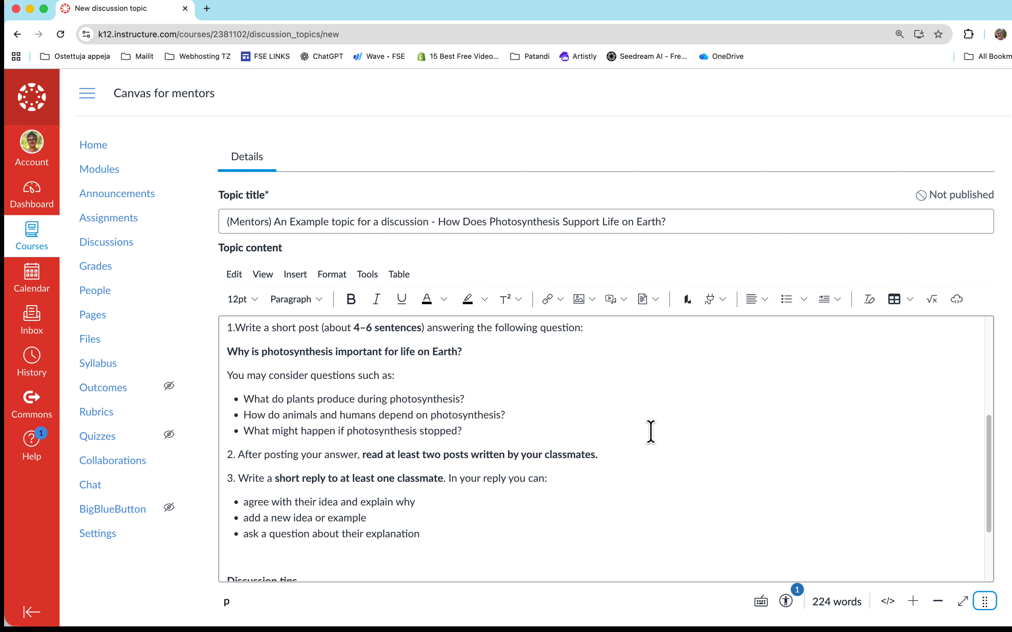
pyautogui.scroll(-10, 651, 432)
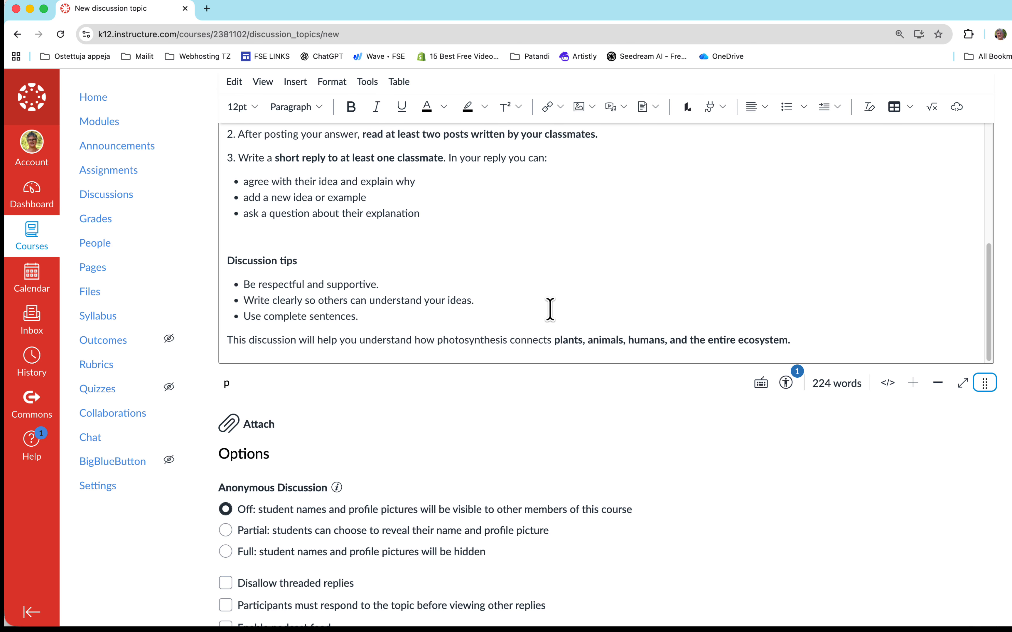
pyautogui.scroll(5, 543, 305)
pyautogui.scroll(5, 538, 300)
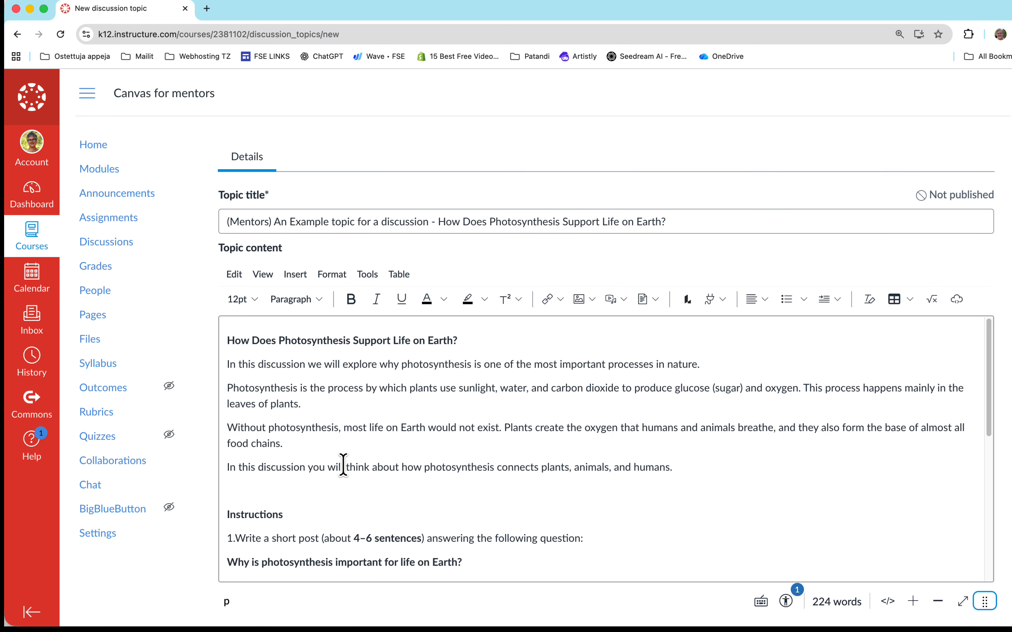
pyautogui.scroll(-1, 343, 465)
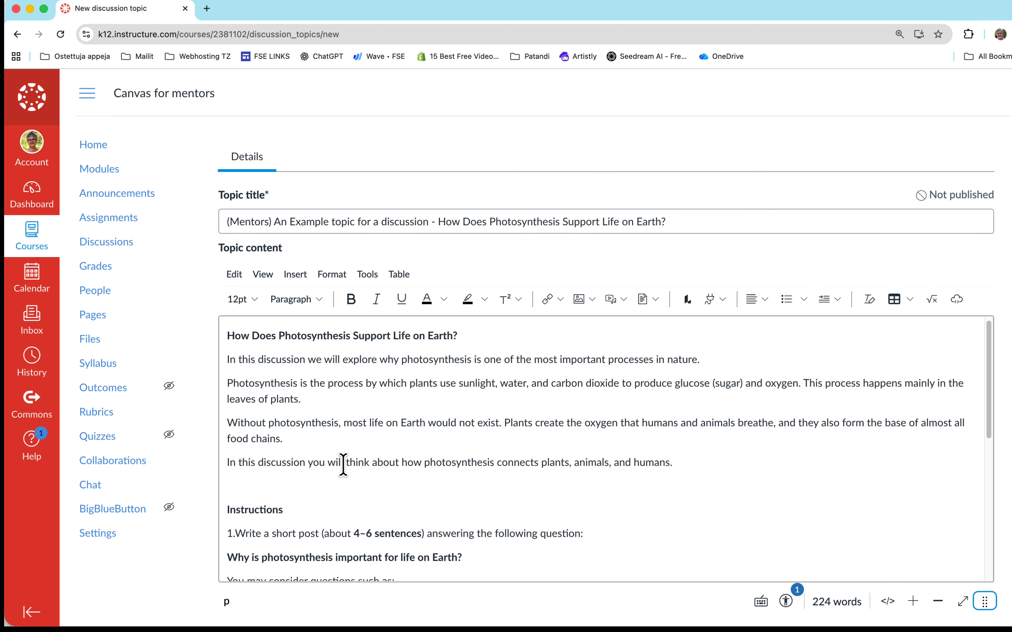
pyautogui.scroll(-2, 343, 465)
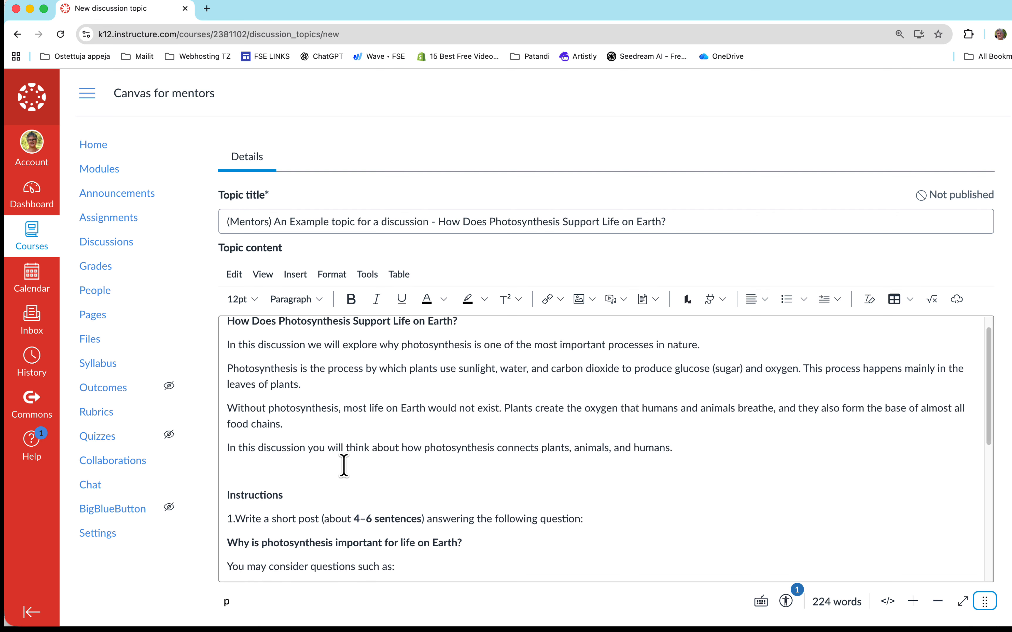
pyautogui.scroll(-1, 343, 464)
pyautogui.scroll(-3, 343, 465)
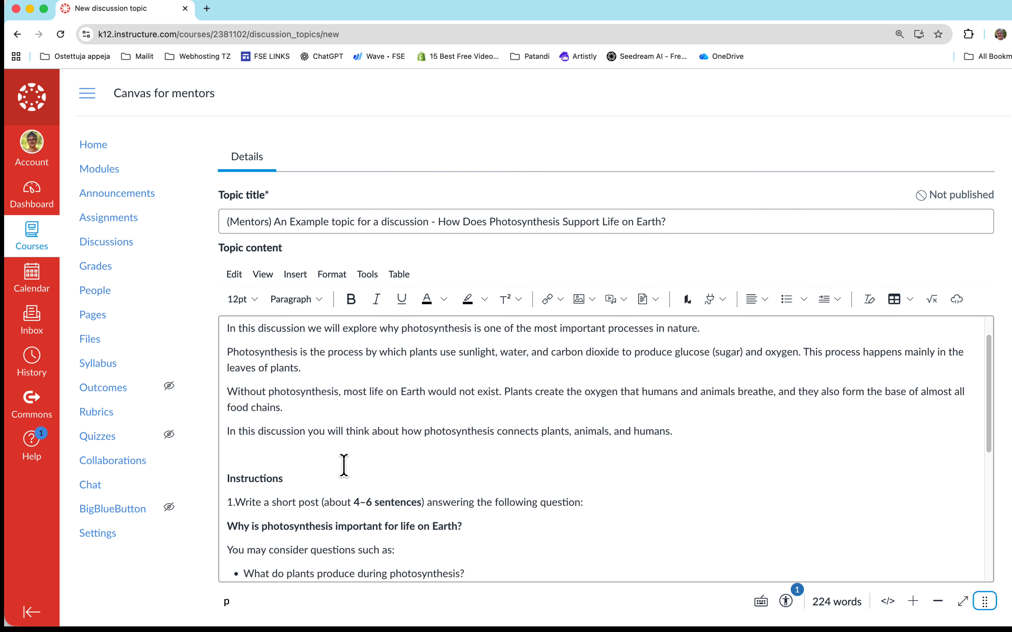
pyautogui.scroll(-4, 346, 465)
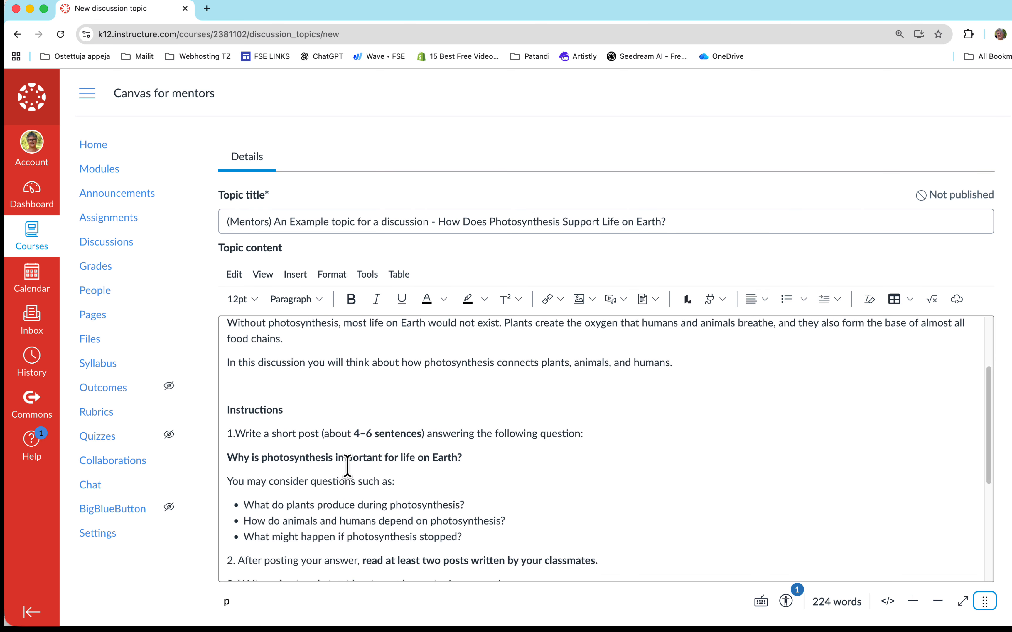
pyautogui.scroll(-2, 347, 465)
pyautogui.scroll(-1, 347, 464)
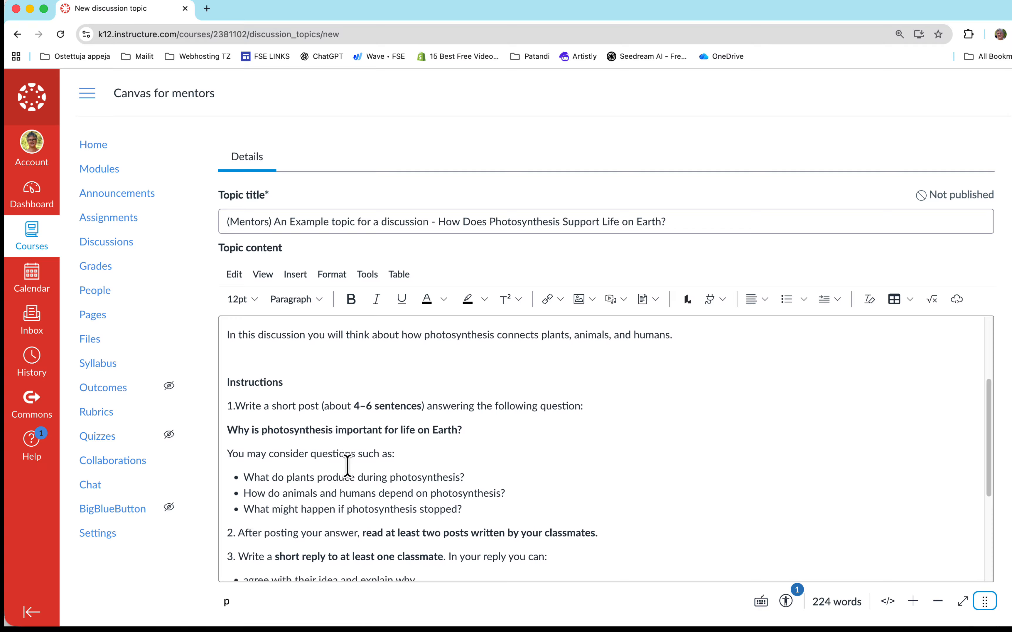
pyautogui.scroll(-2, 347, 464)
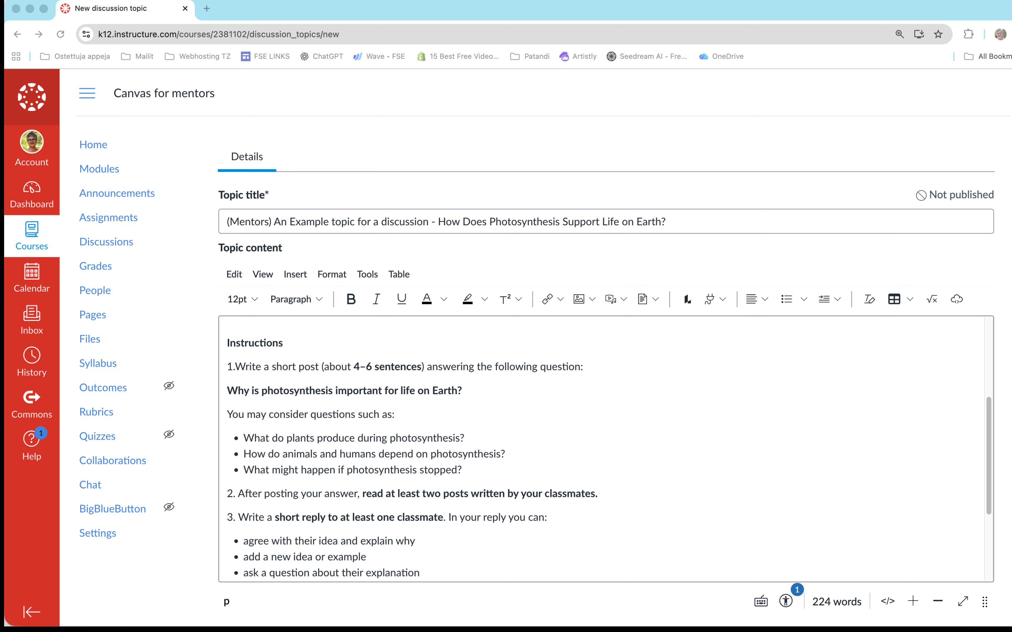
pyautogui.scroll(-1, 336, 449)
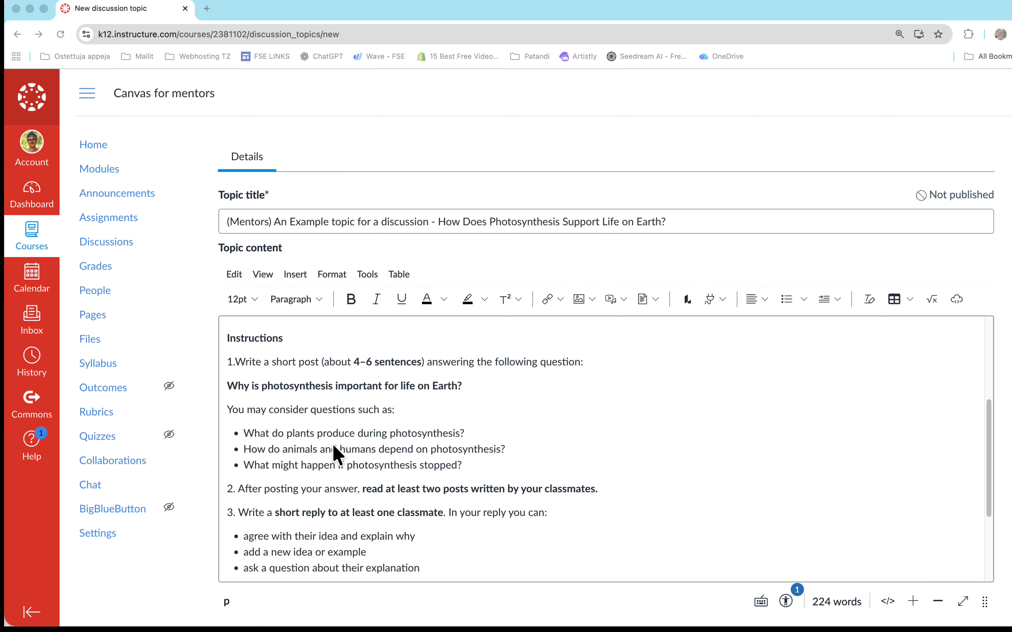
pyautogui.scroll(-3, 334, 448)
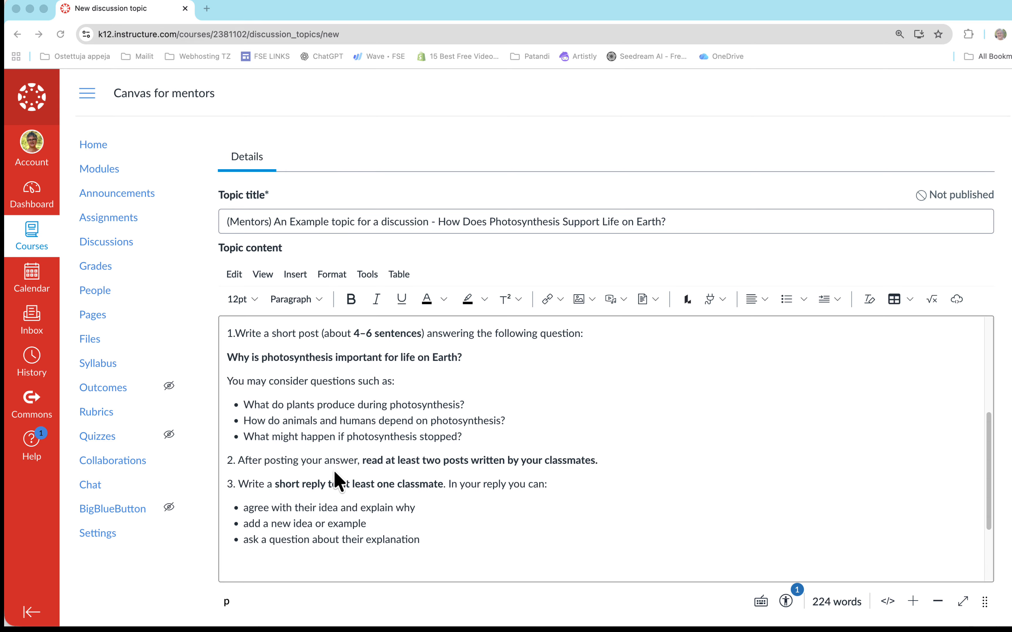
pyautogui.scroll(-2, 339, 481)
pyautogui.scroll(-3, 413, 594)
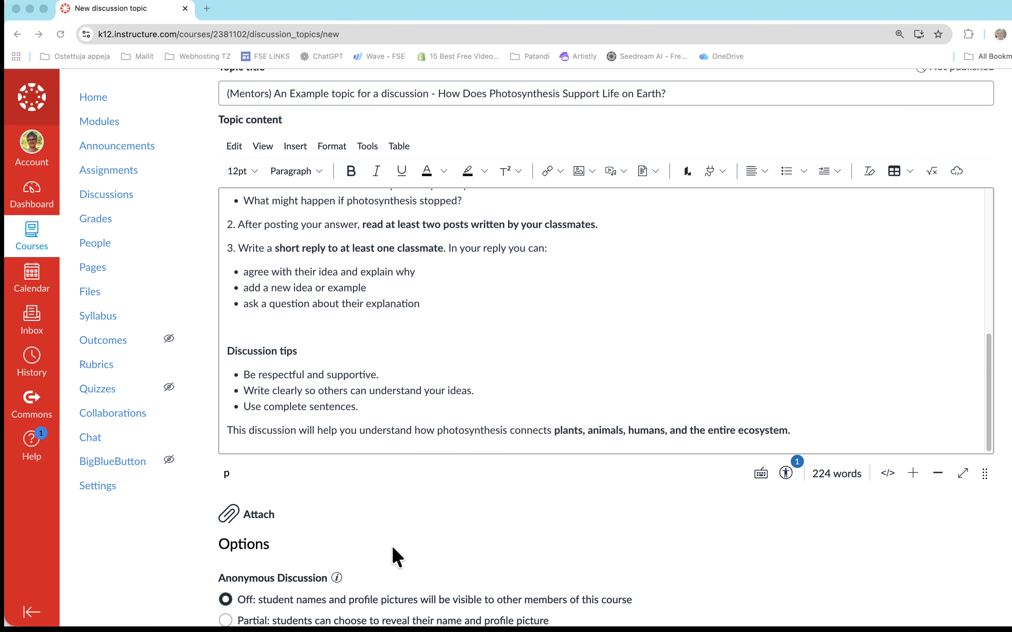
# - Turn the discussion's option to disallow threaded replies on and back off
pyautogui.scroll(-2, 393, 547)
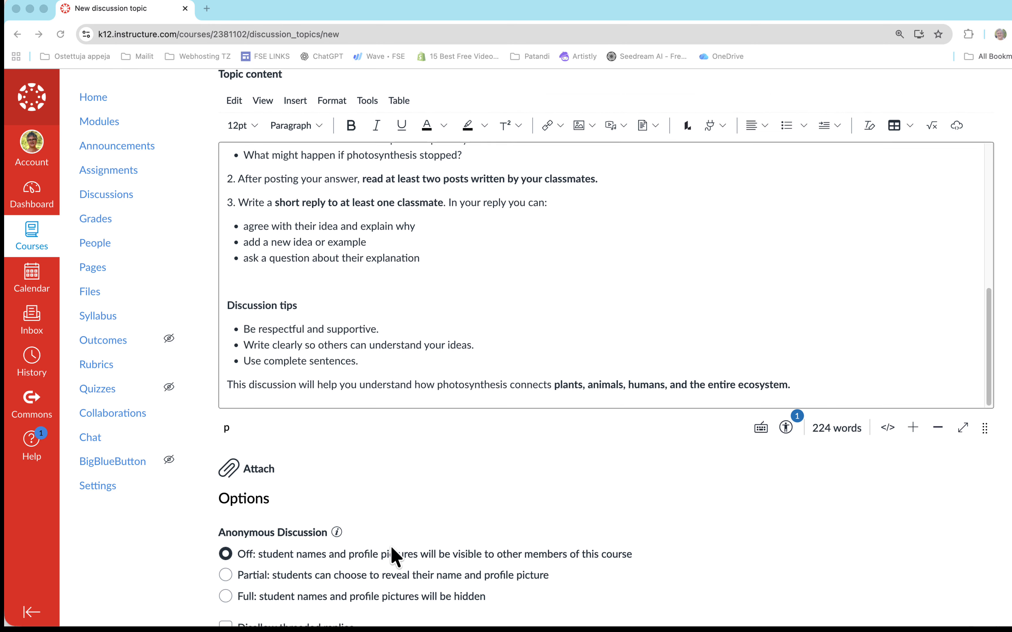
pyautogui.scroll(-2, 394, 555)
pyautogui.scroll(-2, 395, 556)
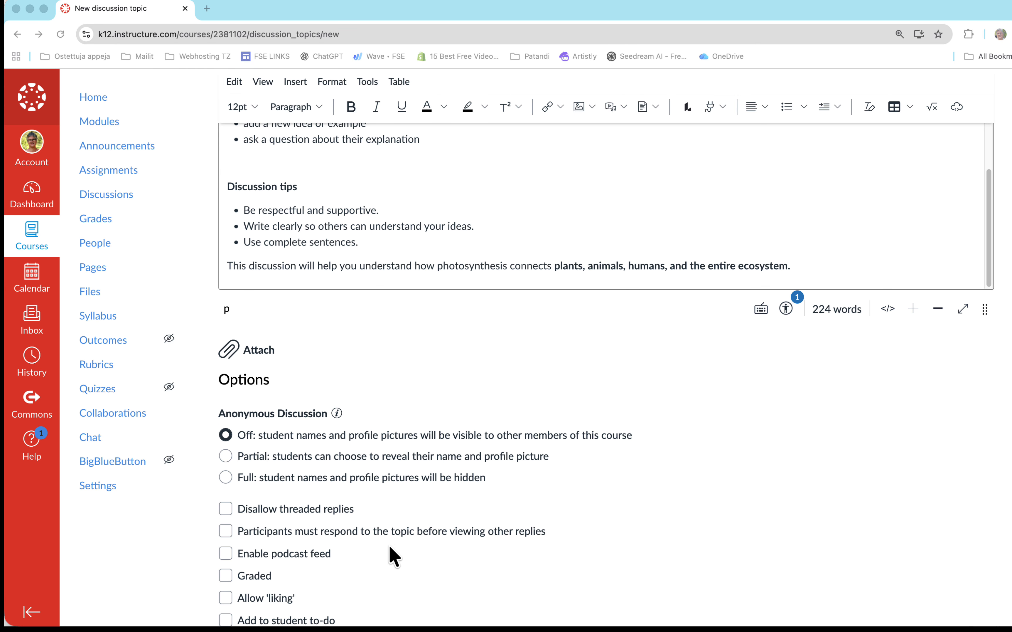
pyautogui.scroll(-1, 394, 554)
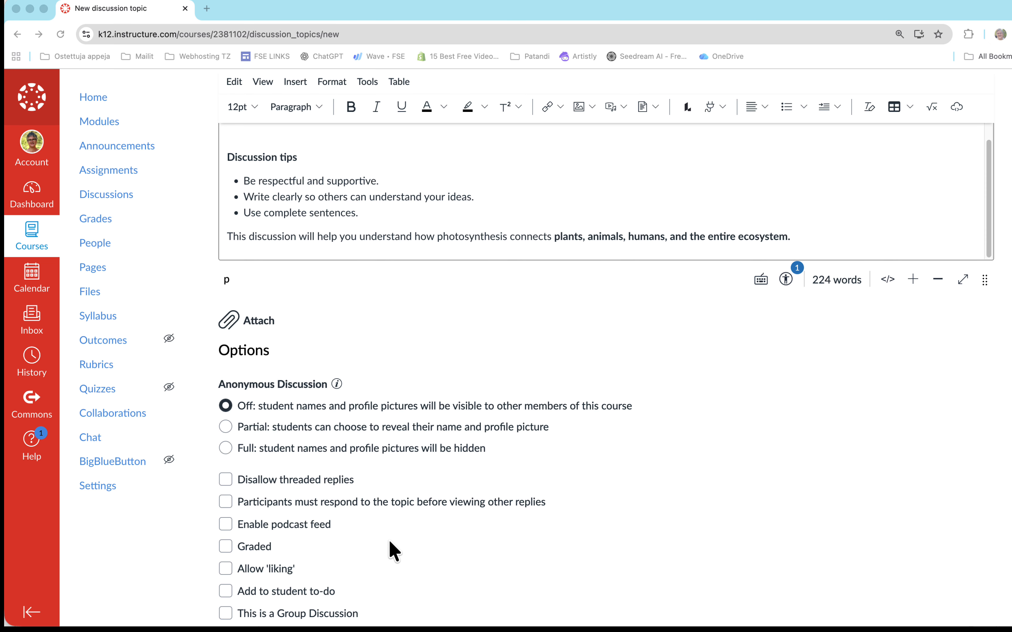
pyautogui.scroll(-2, 393, 550)
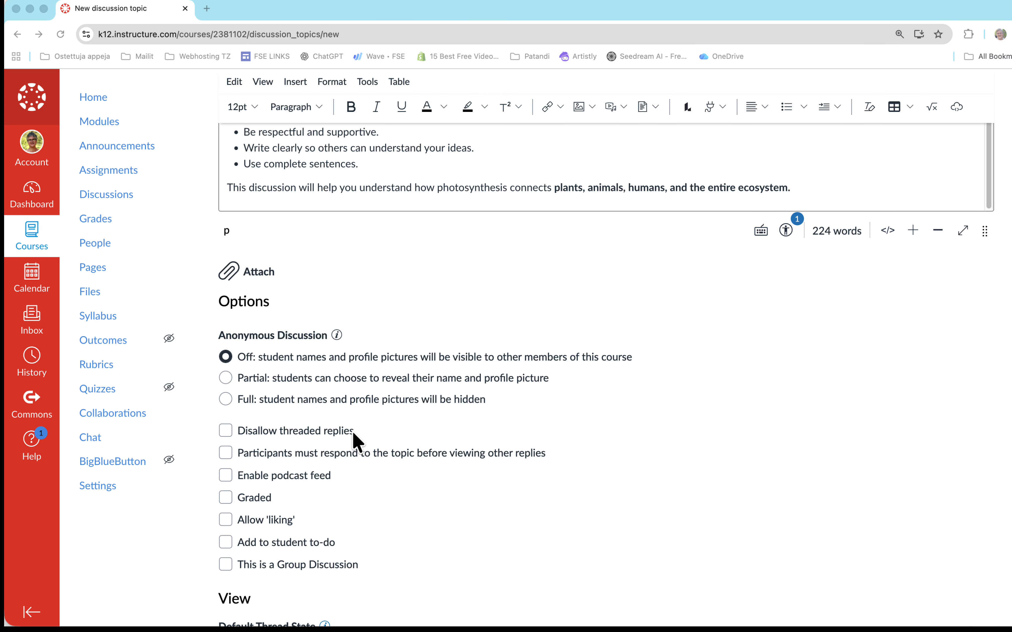
pyautogui.click(227, 431)
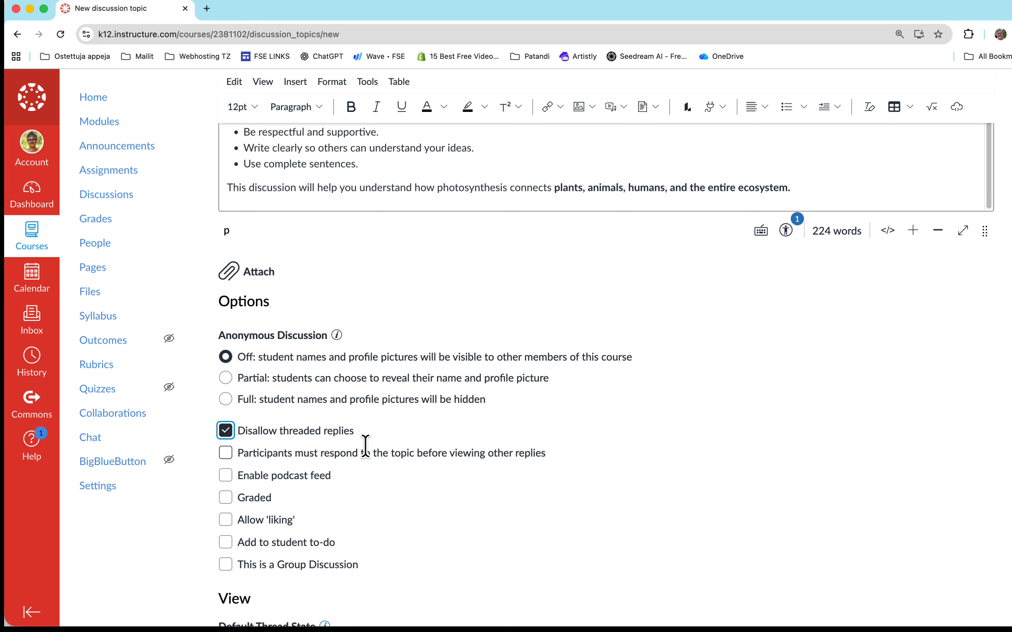
pyautogui.click(227, 433)
# - Make the discussion graded and select the Points possible value for editing
pyautogui.scroll(-1, 385, 457)
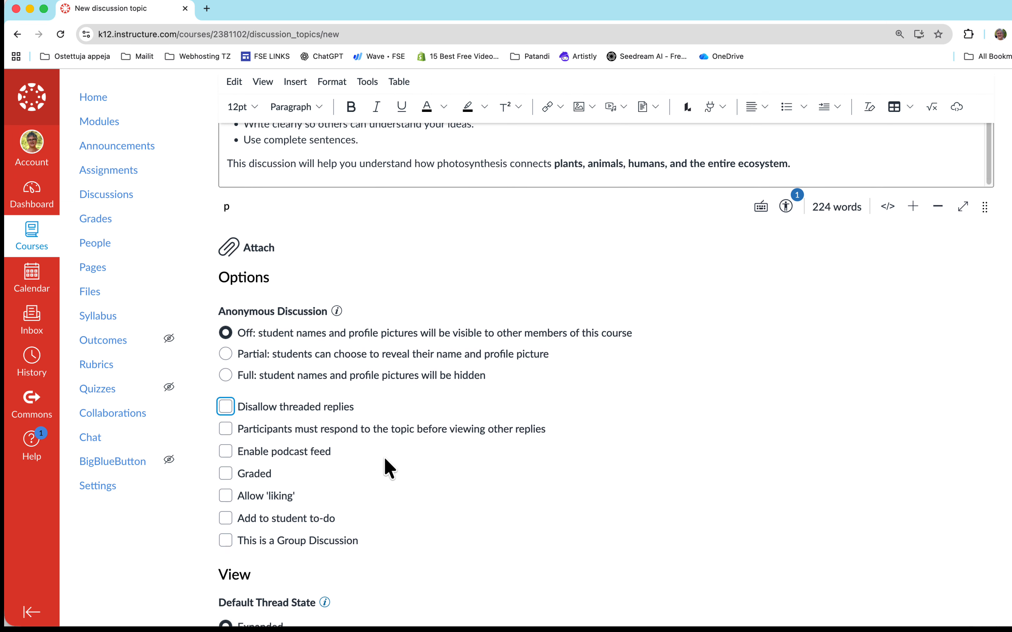
pyautogui.click(226, 475)
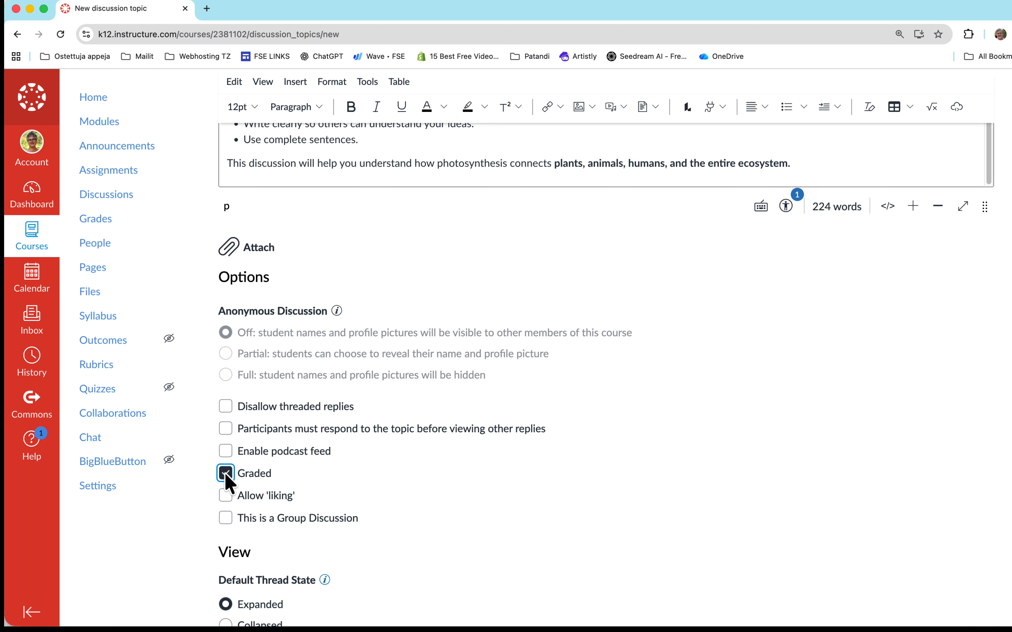
pyautogui.scroll(-3, 372, 482)
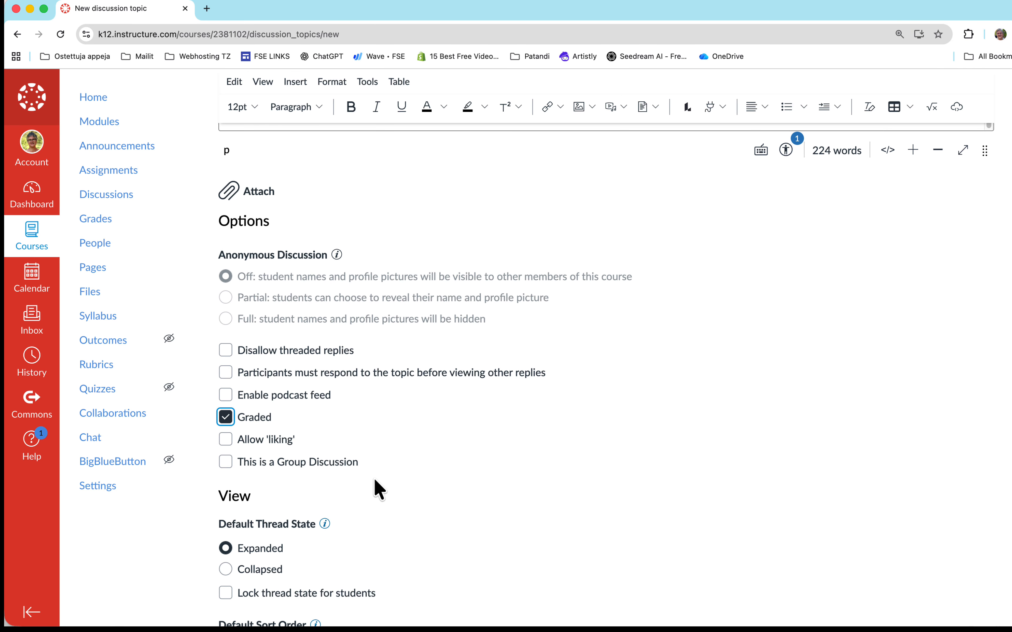
pyautogui.scroll(-2, 378, 489)
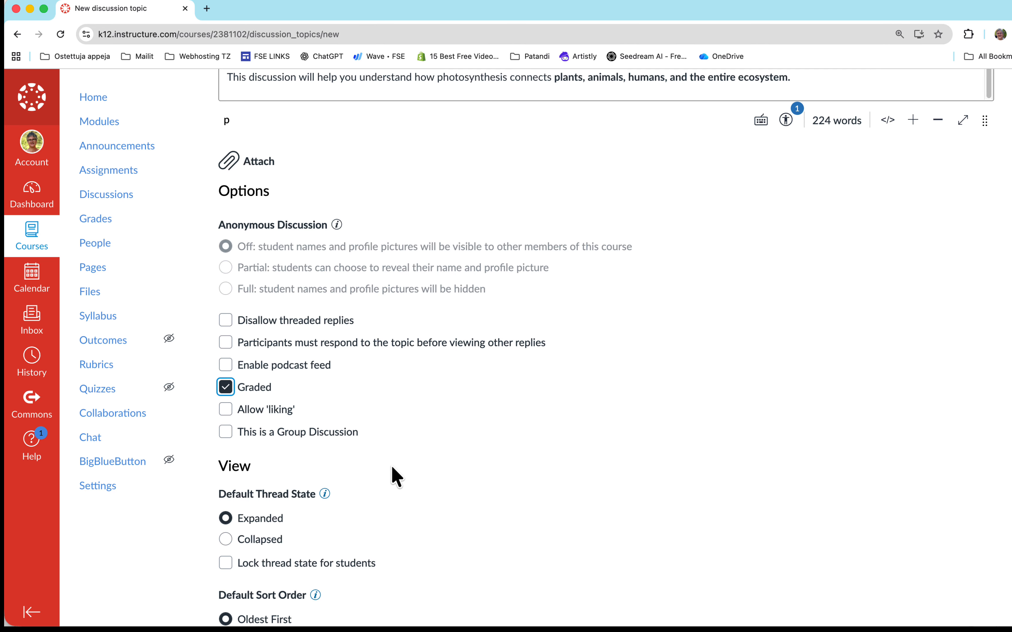
pyautogui.scroll(-10, 395, 476)
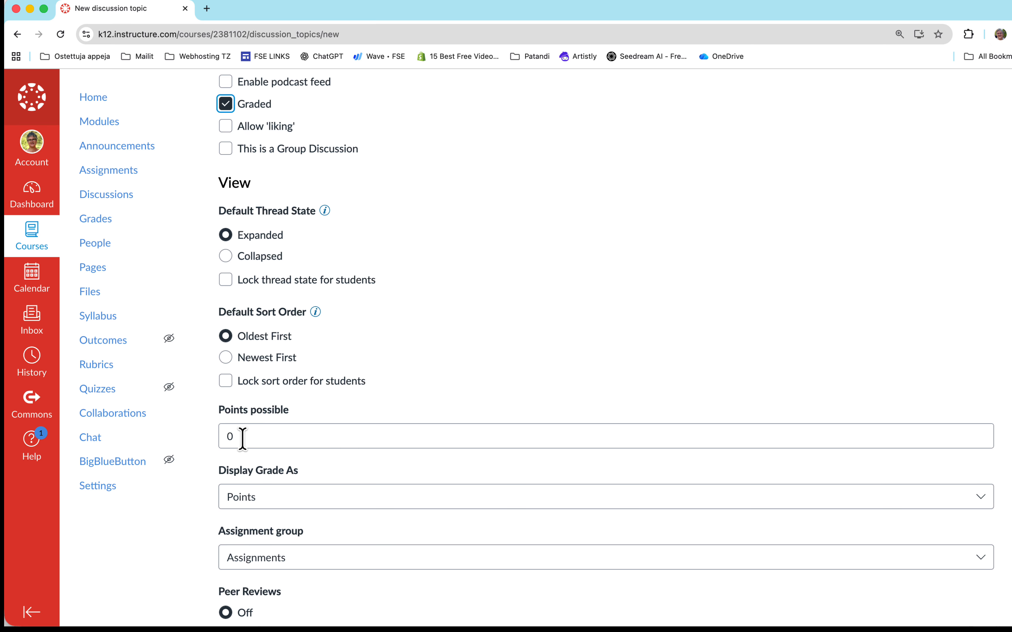
pyautogui.doubleClick(242, 437)
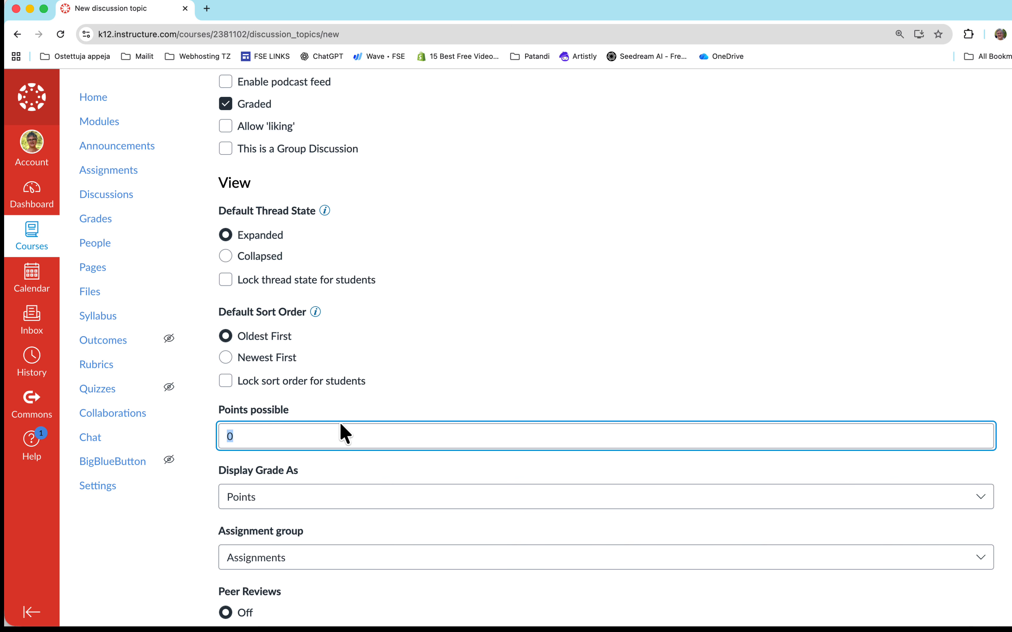
pyautogui.write('8')
# - Review the discussion's grade display, peer review and assignment date settings
pyautogui.scroll(-14, 324, 474)
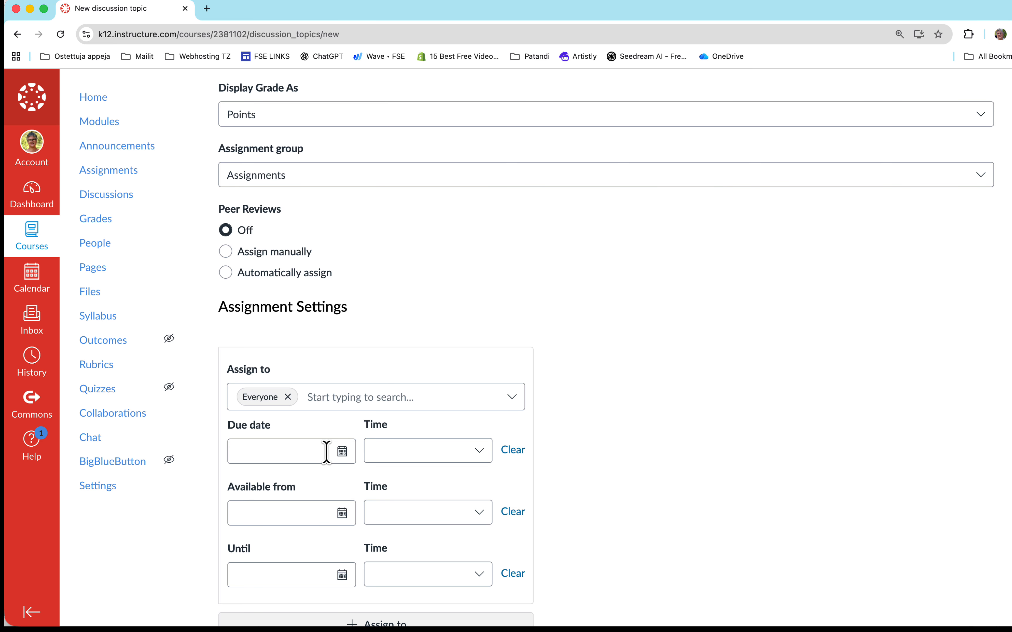
pyautogui.scroll(4, 326, 452)
pyautogui.scroll(-1, 326, 452)
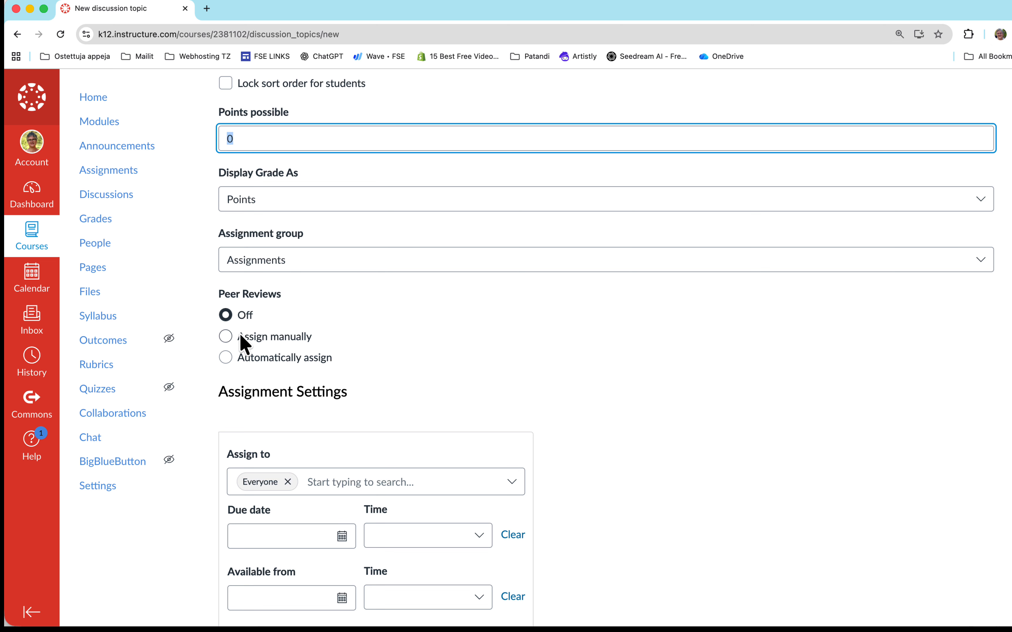
# - Try the automatic peer review option and its reviews-per-student field, and settle on manually assigned peer reviews for the discussion
pyautogui.click(227, 339)
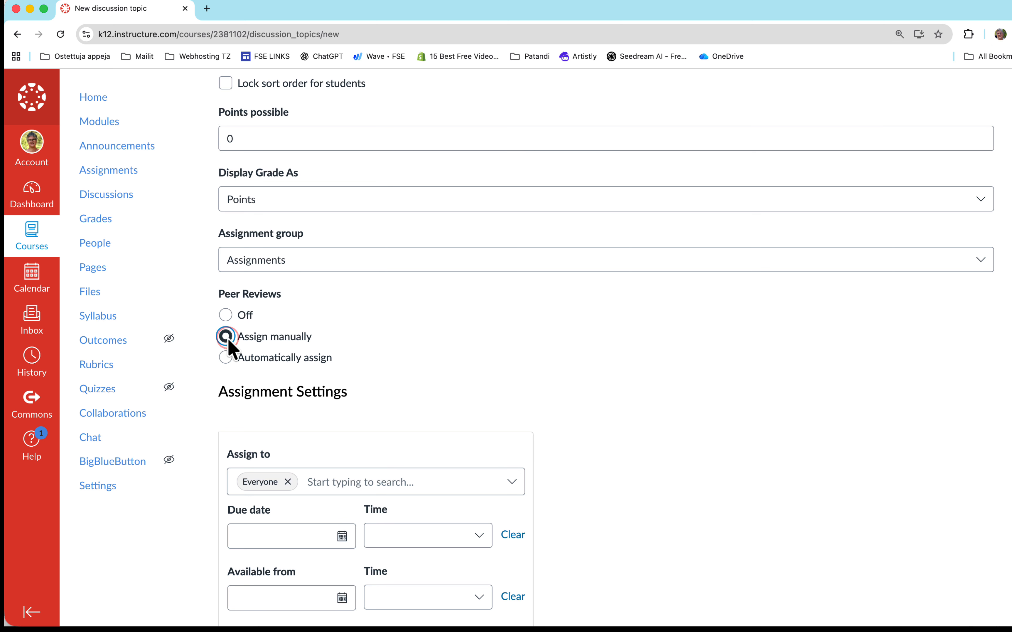
pyautogui.click(225, 356)
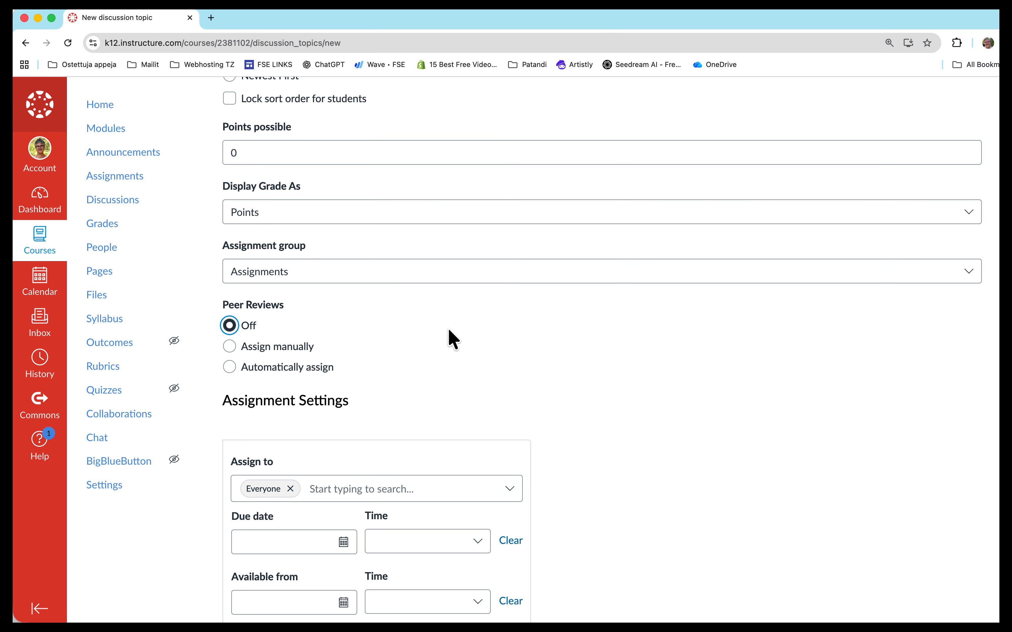
pyautogui.click(231, 347)
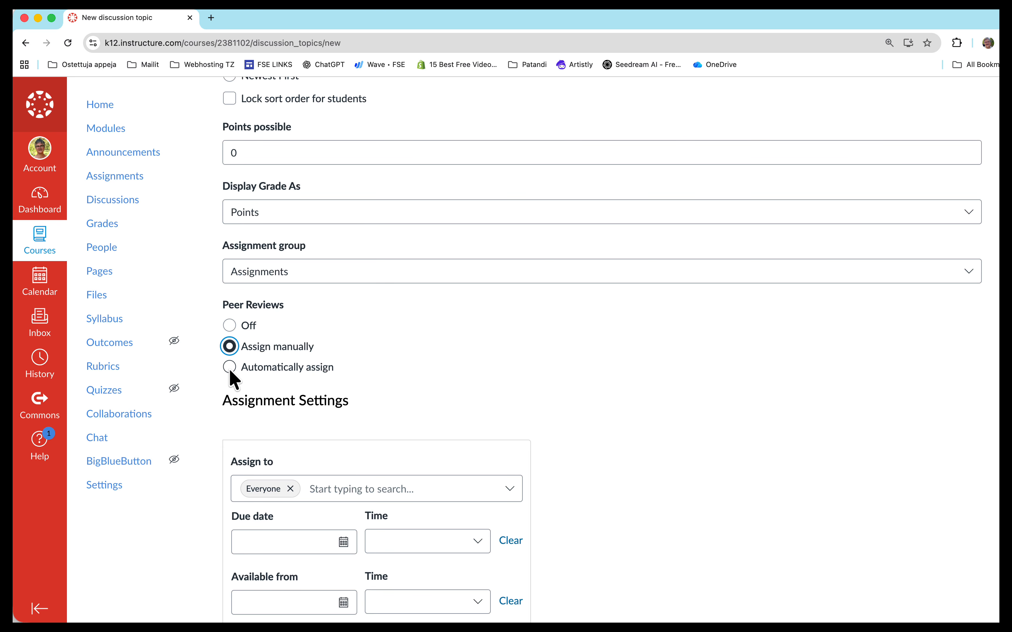
pyautogui.click(229, 367)
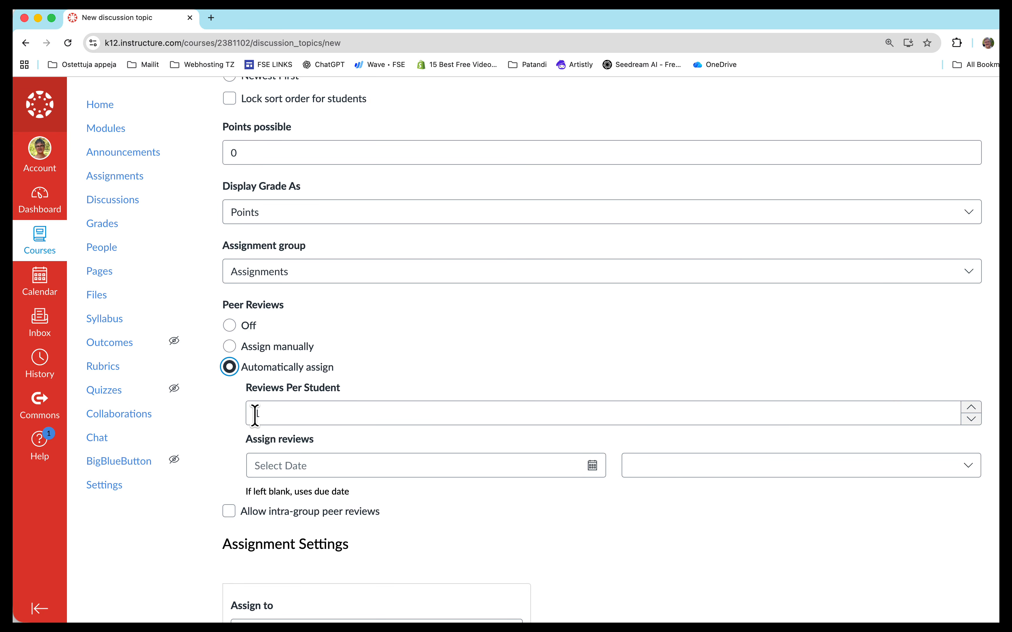
pyautogui.click(279, 412)
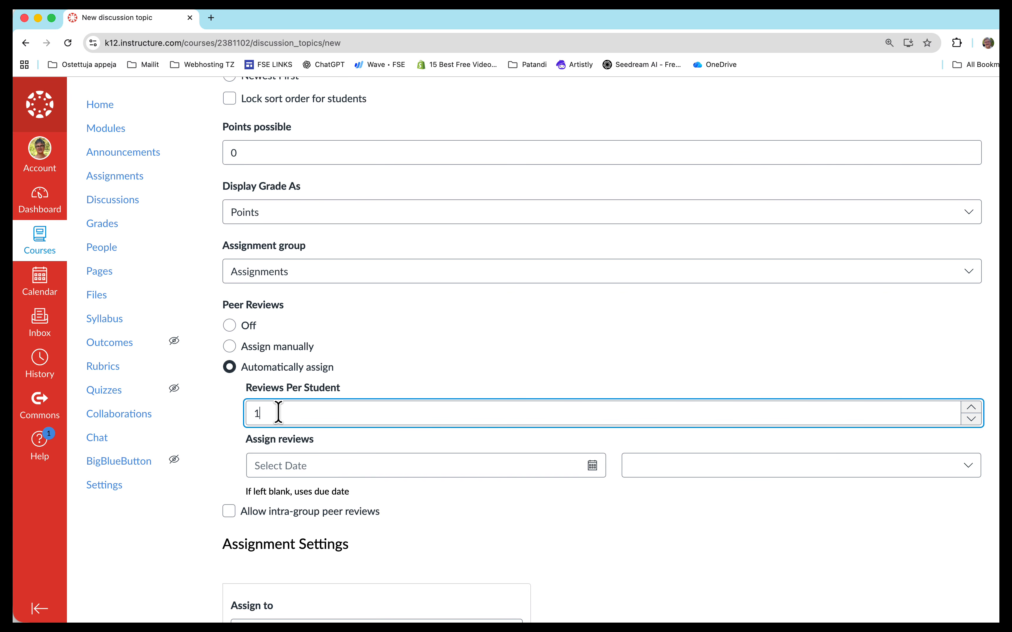
pyautogui.click(229, 346)
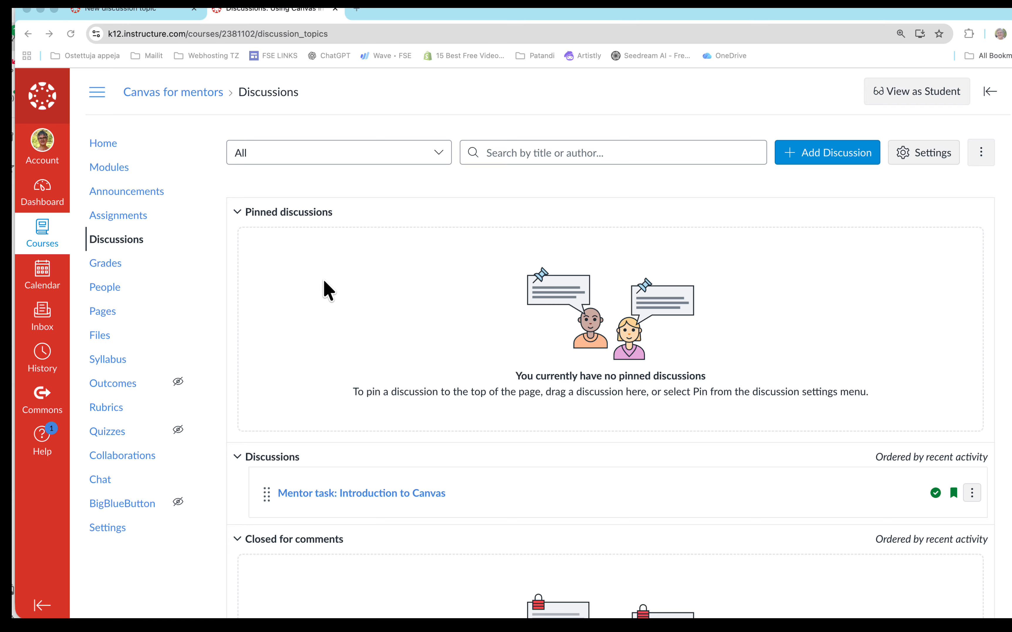
# - Create a group set named Form 1 for the course's people, with the groups left for later creation
pyautogui.click(101, 288)
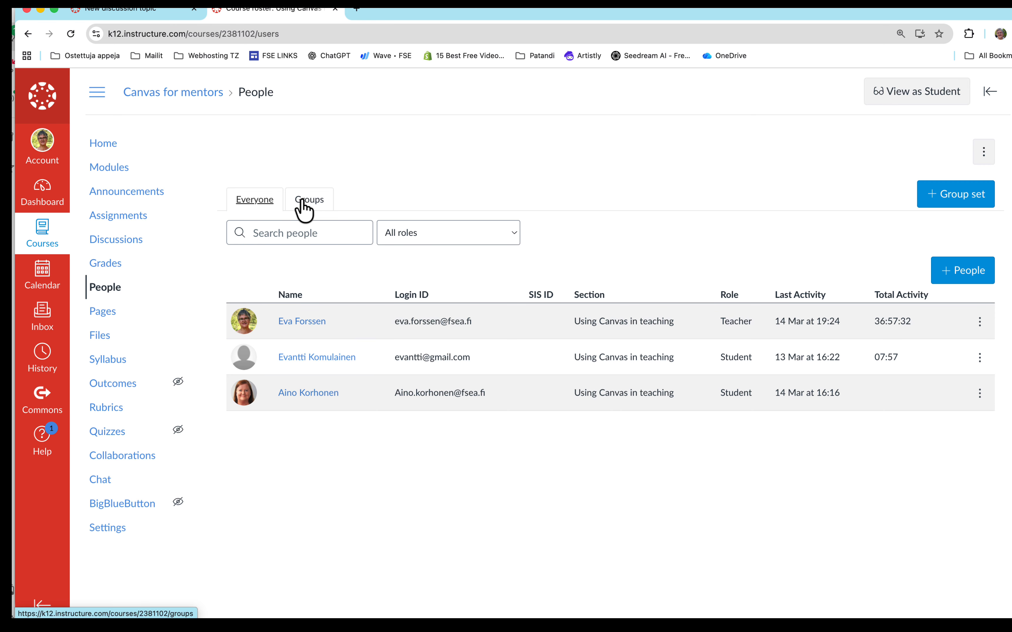
pyautogui.click(960, 193)
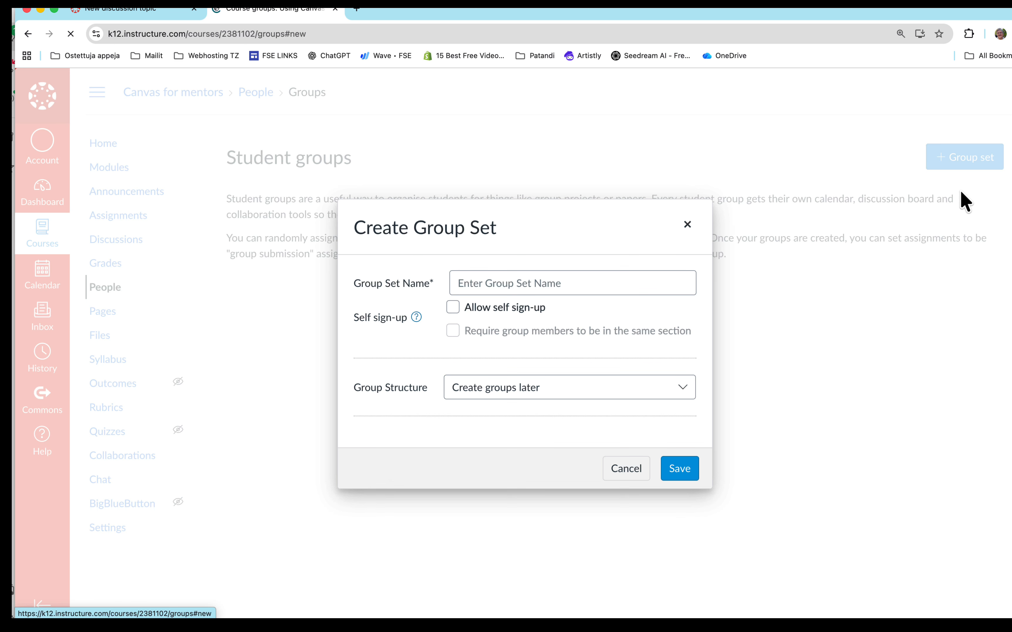
pyautogui.click(520, 285)
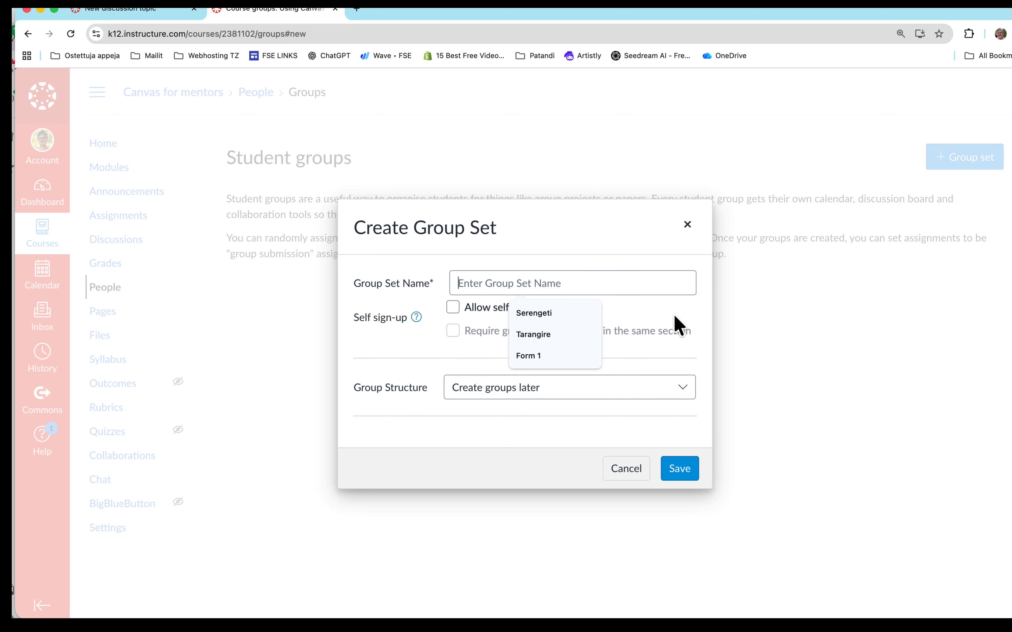
pyautogui.click(522, 356)
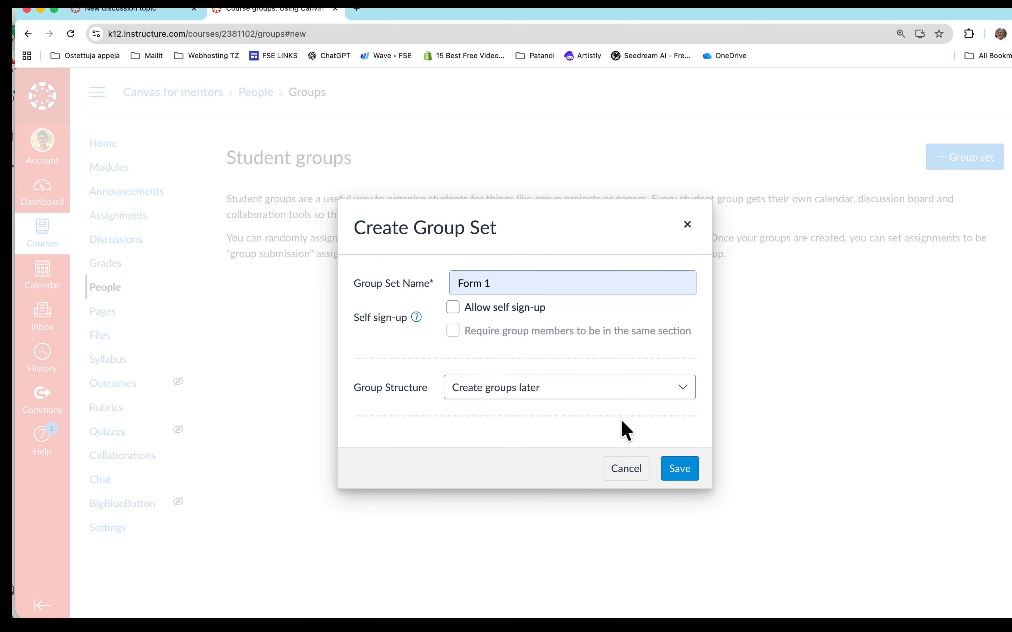
pyautogui.click(685, 469)
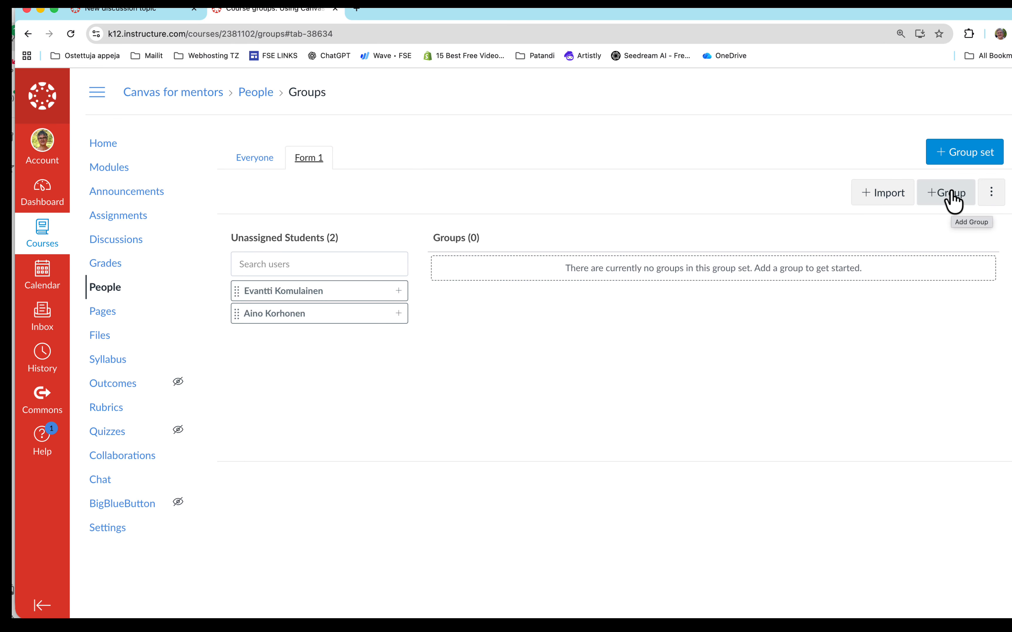
# - Add a group named Tarangire with a membership limit of 6 to the Form 1 group set
pyautogui.click(950, 192)
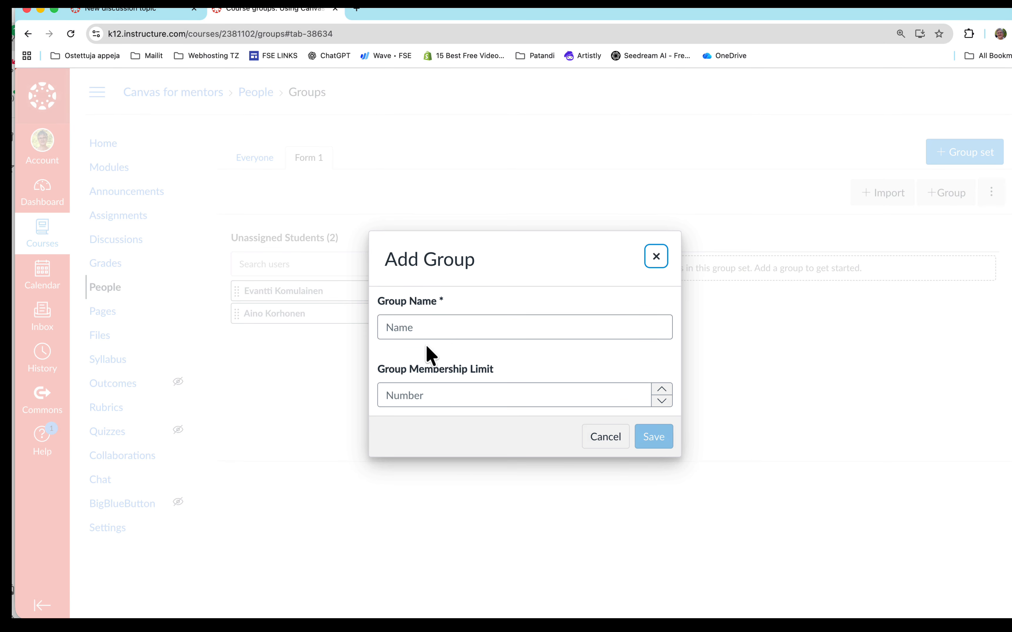
pyautogui.click(420, 325)
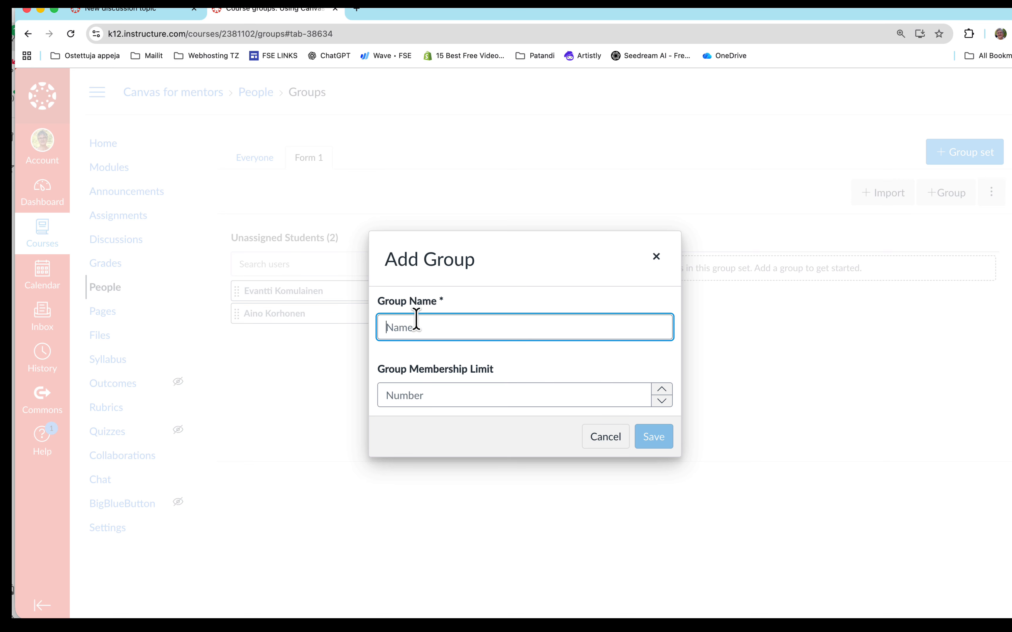
pyautogui.write('Ta')
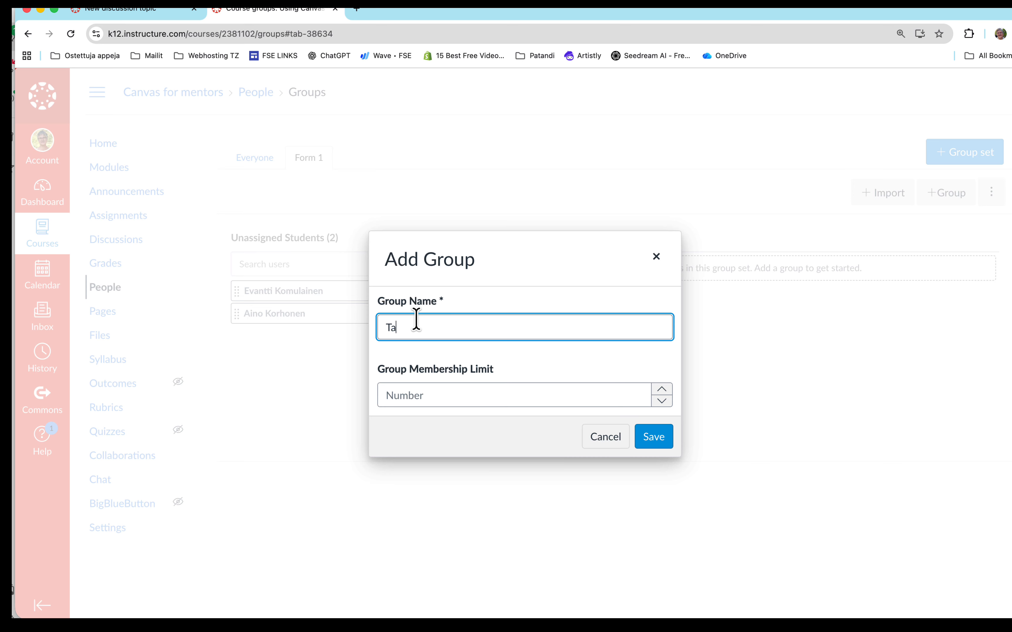
pyautogui.write('rangire')
pyautogui.click(662, 389)
pyautogui.click(663, 388)
pyautogui.click(663, 388)
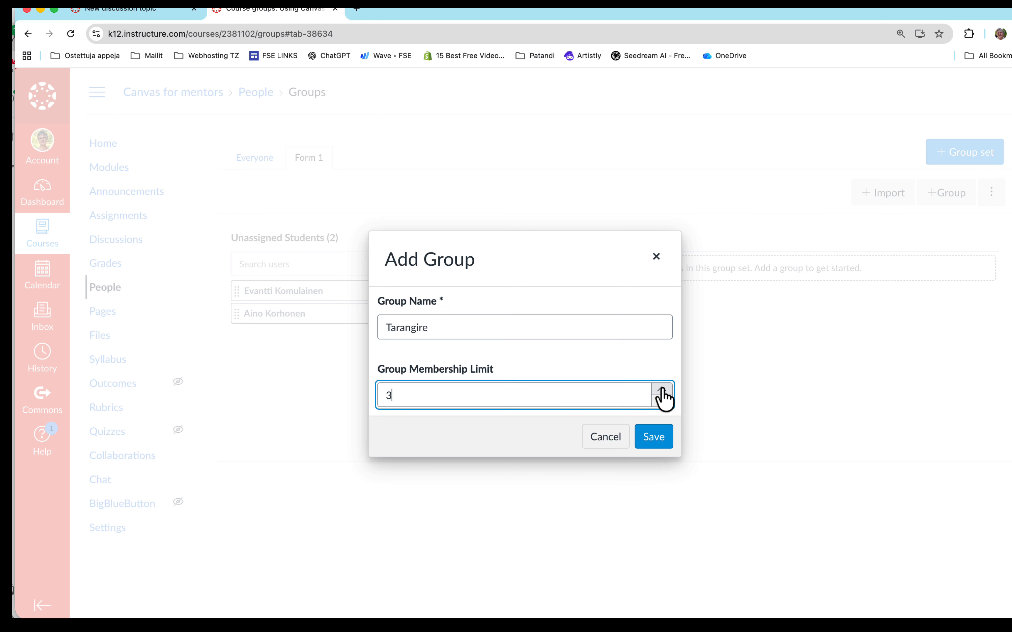
pyautogui.click(662, 387)
pyautogui.click(662, 388)
pyautogui.click(662, 389)
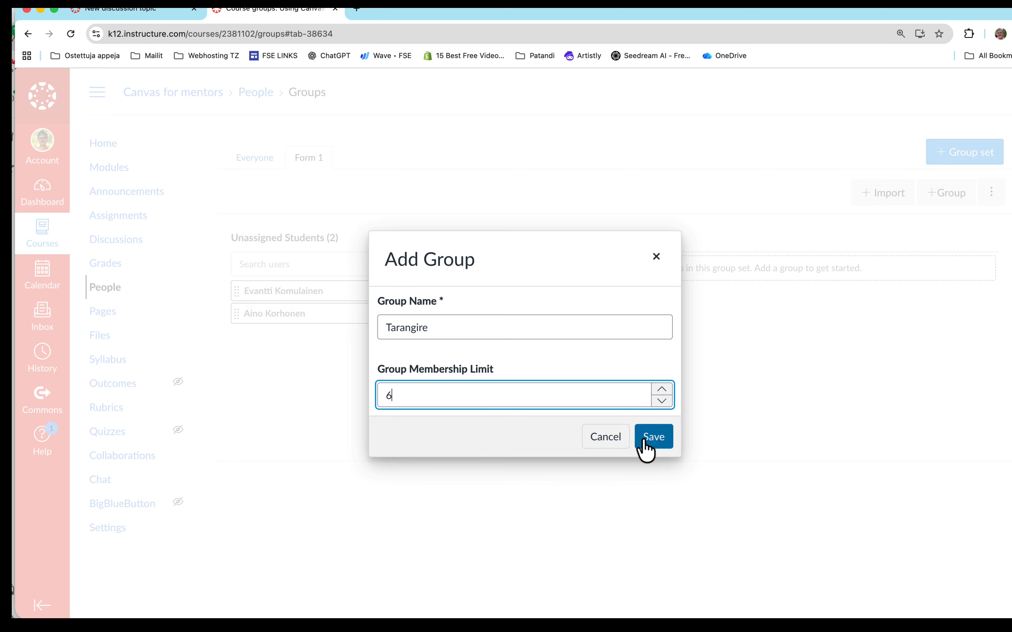
pyautogui.click(652, 444)
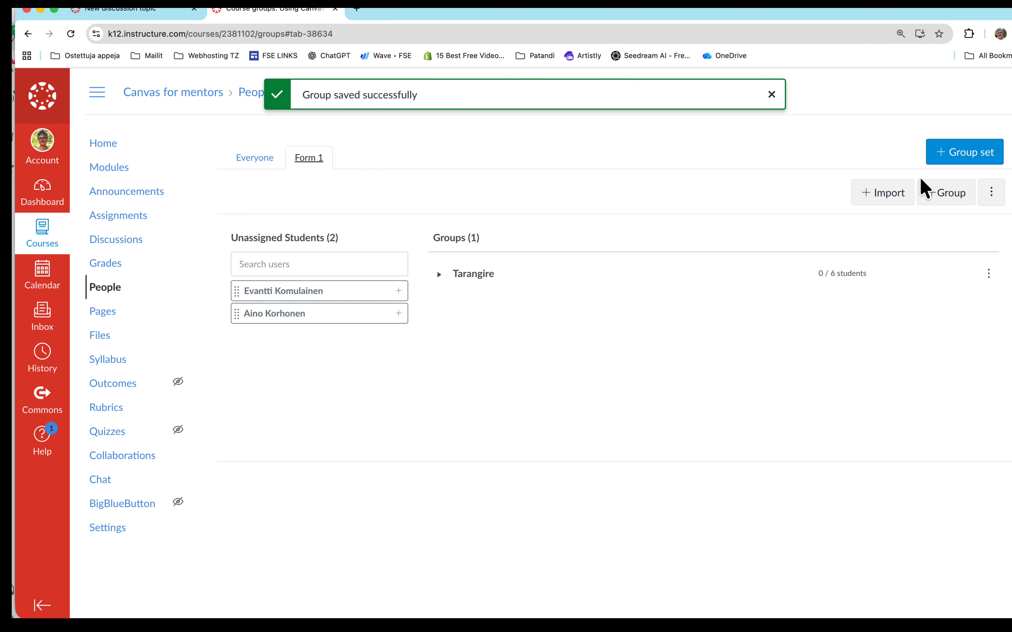
# - Add a group named Serengeti with a membership limit of 6 to the Form 1 group set
pyautogui.click(939, 193)
pyautogui.click(407, 328)
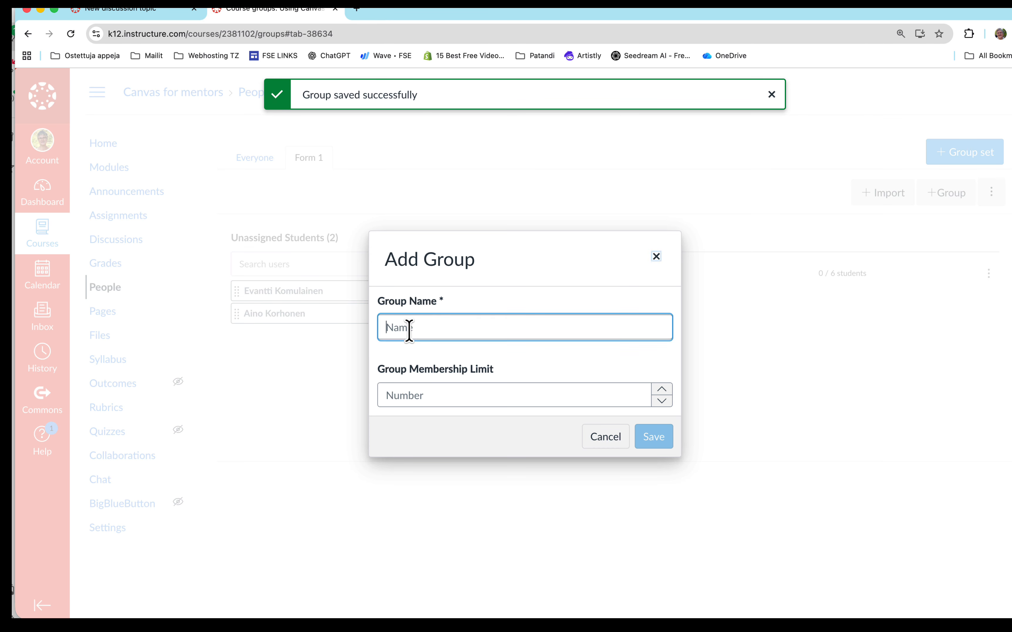
pyautogui.write('Serengeti')
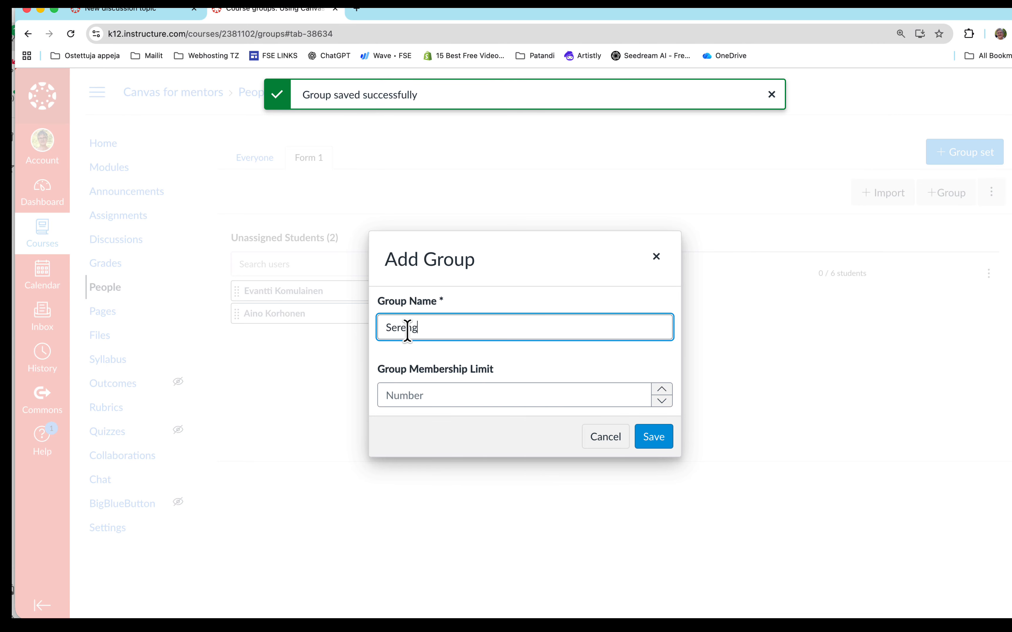
pyautogui.click(662, 390)
pyautogui.click(662, 389)
pyautogui.click(663, 389)
pyautogui.click(662, 389)
pyautogui.click(662, 389)
pyautogui.click(662, 390)
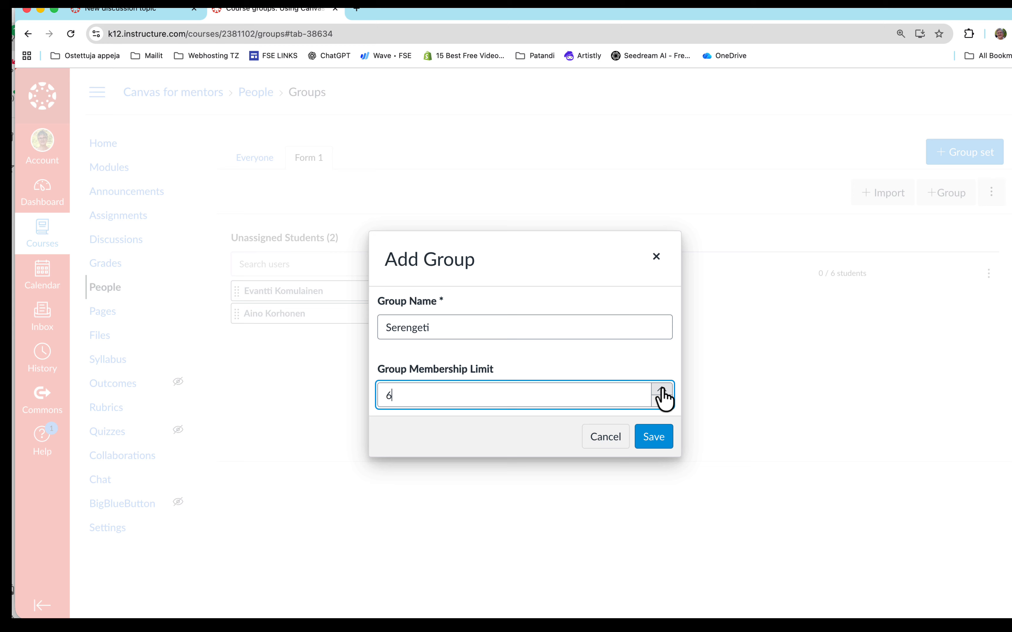
pyautogui.click(655, 436)
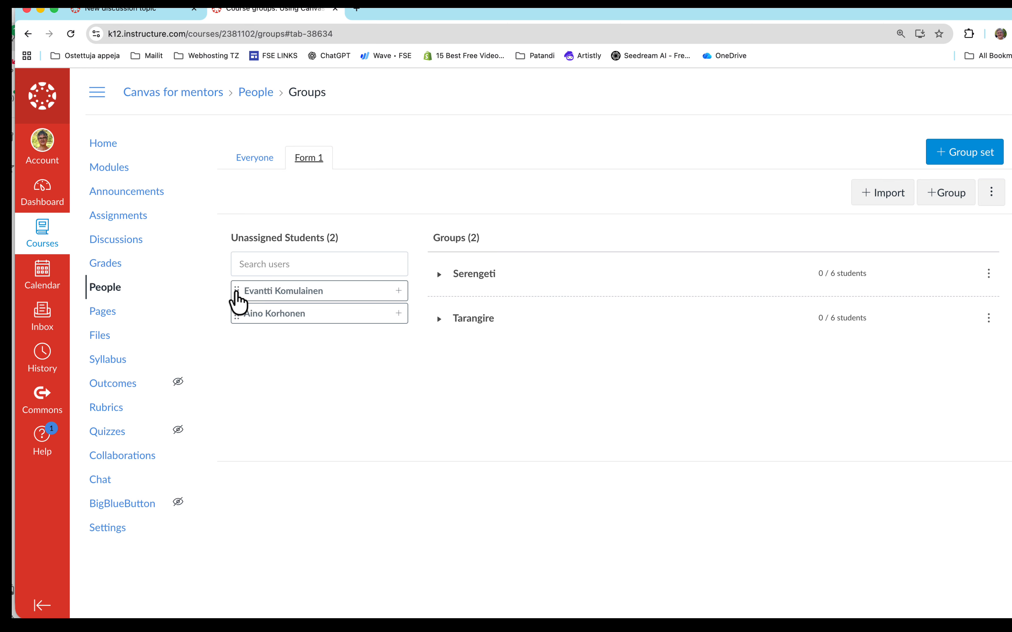
# - Move the unassigned students into the Serengeti group and expand the group's member list
pyautogui.moveTo(237, 292); pyautogui.dragTo(456, 283)
pyautogui.moveTo(237, 293); pyautogui.dragTo(453, 290)
pyautogui.click(439, 274)
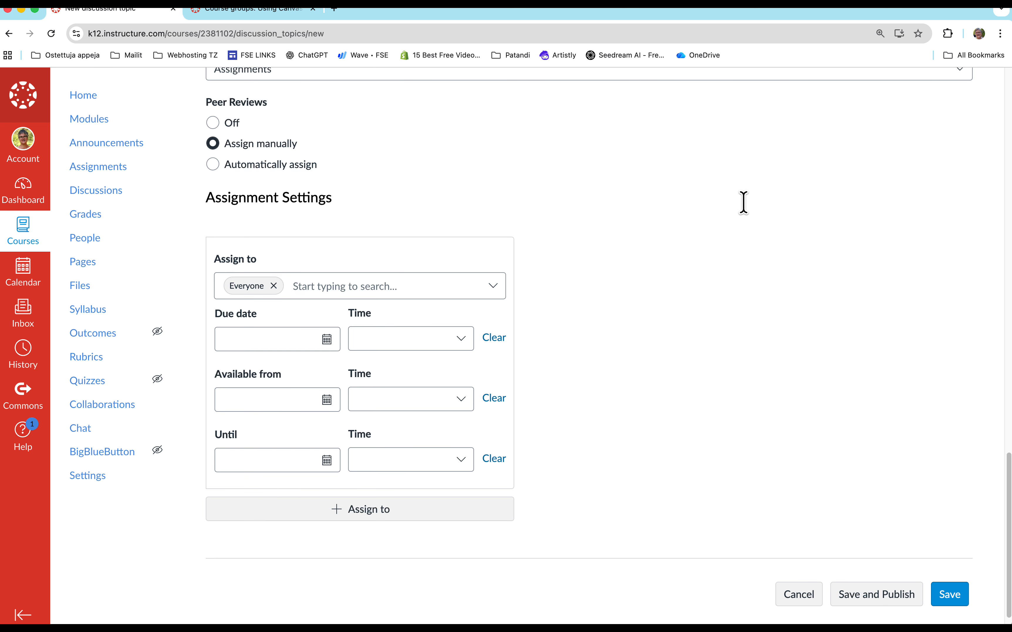
# - Return to the new discussion, check its assignment settings and save it without publishing
pyautogui.scroll(-1, 664, 266)
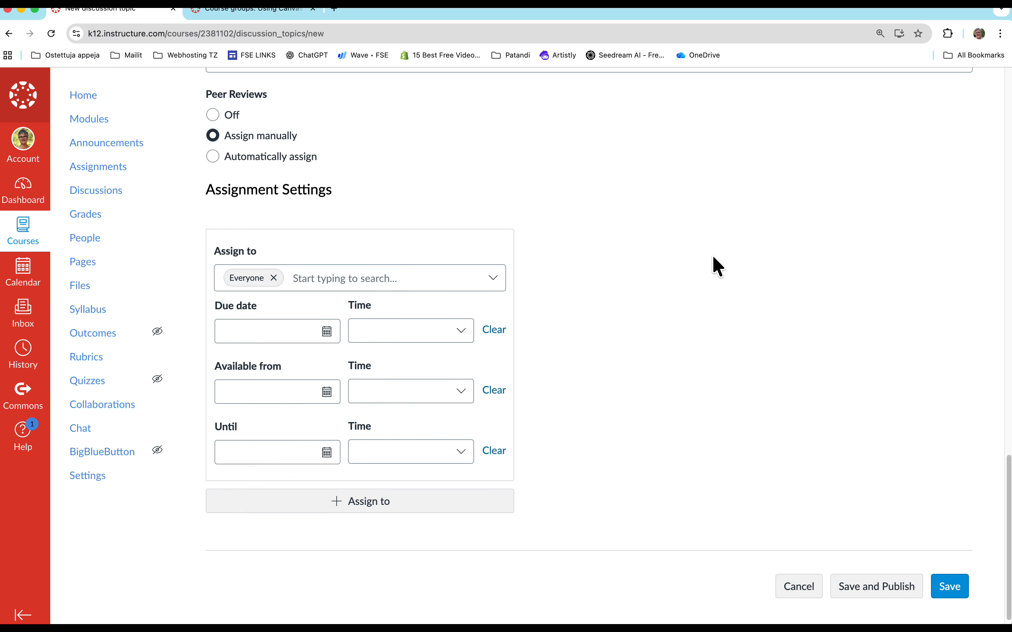
pyautogui.scroll(2, 714, 264)
pyautogui.scroll(-2, 713, 264)
pyautogui.scroll(-1, 713, 264)
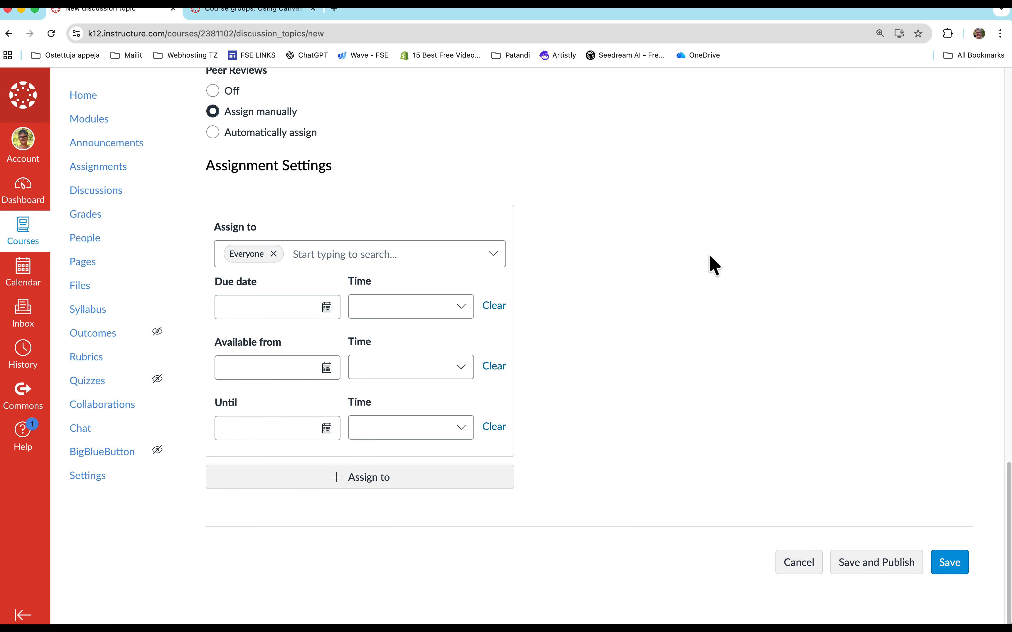
pyautogui.click(947, 571)
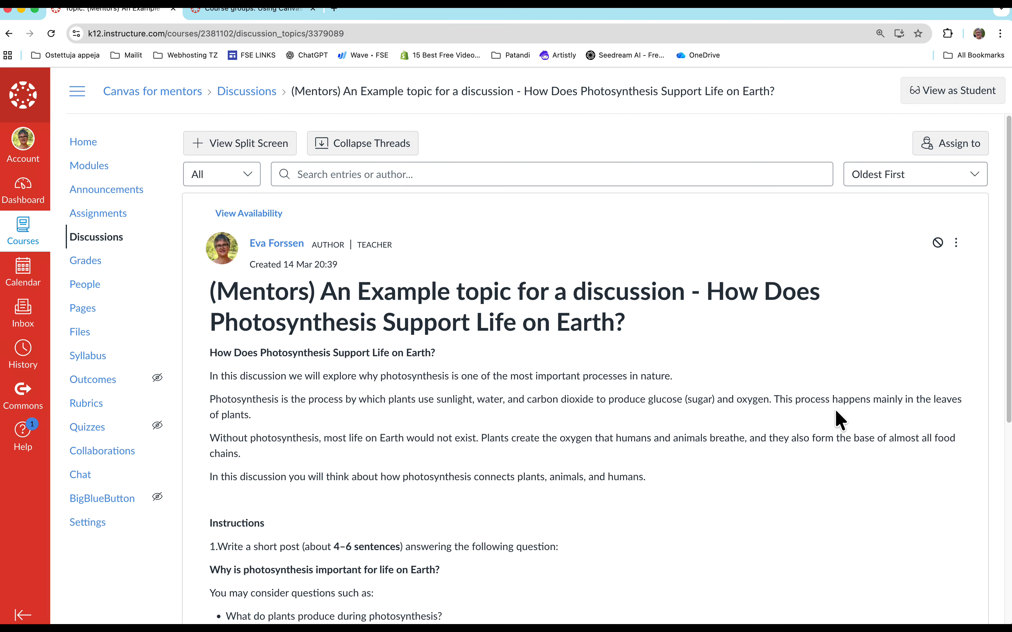
# - Look over the saved photosynthesis discussion from start to end and publish it
pyautogui.scroll(-7, 812, 413)
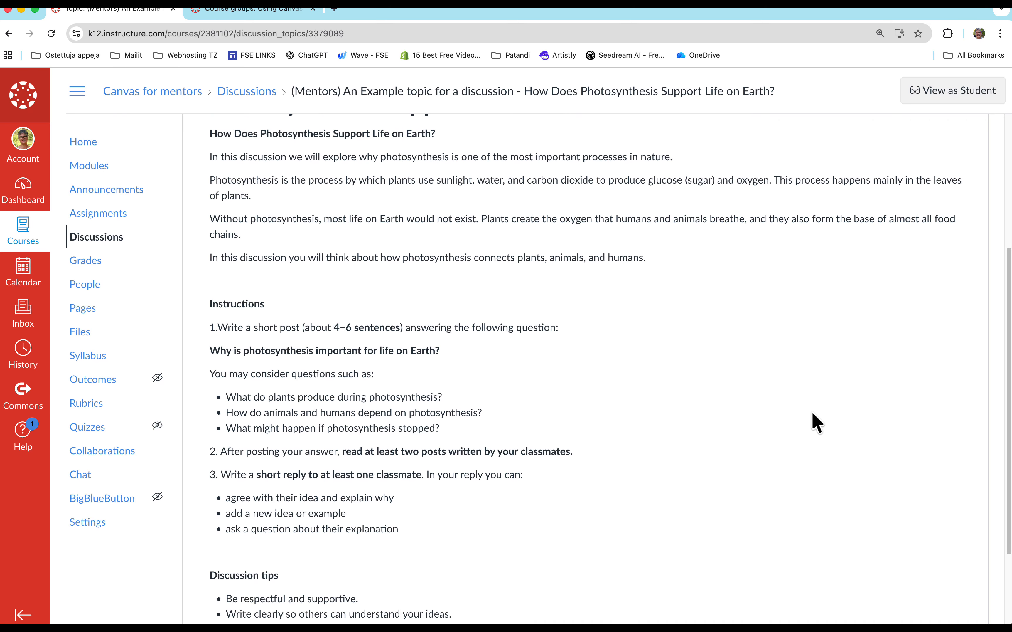
pyautogui.scroll(-1, 812, 412)
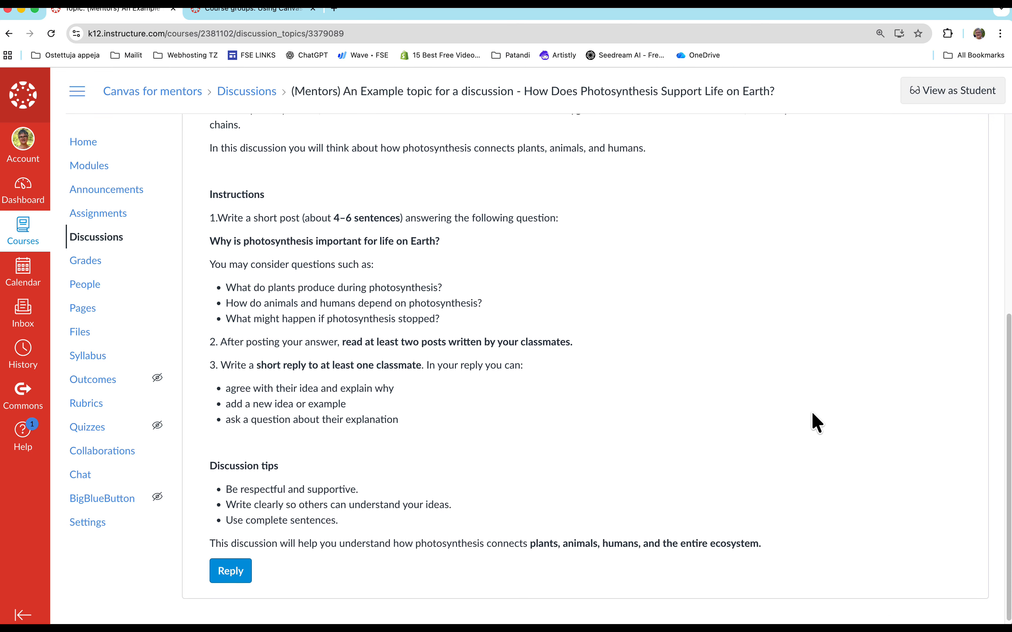
pyautogui.scroll(8, 812, 412)
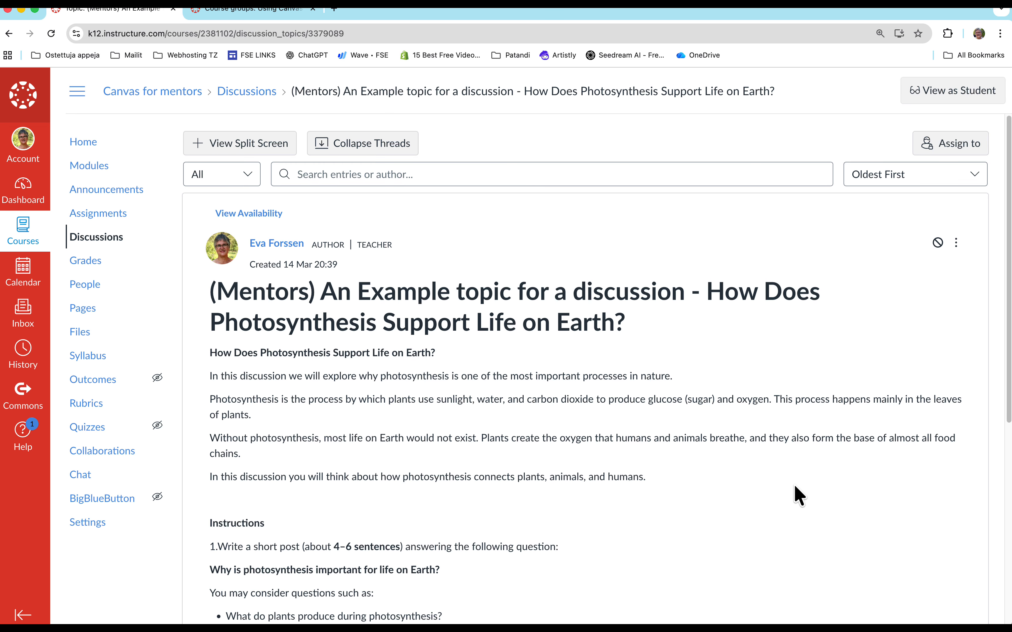
pyautogui.scroll(-1, 795, 484)
pyautogui.scroll(1, 795, 484)
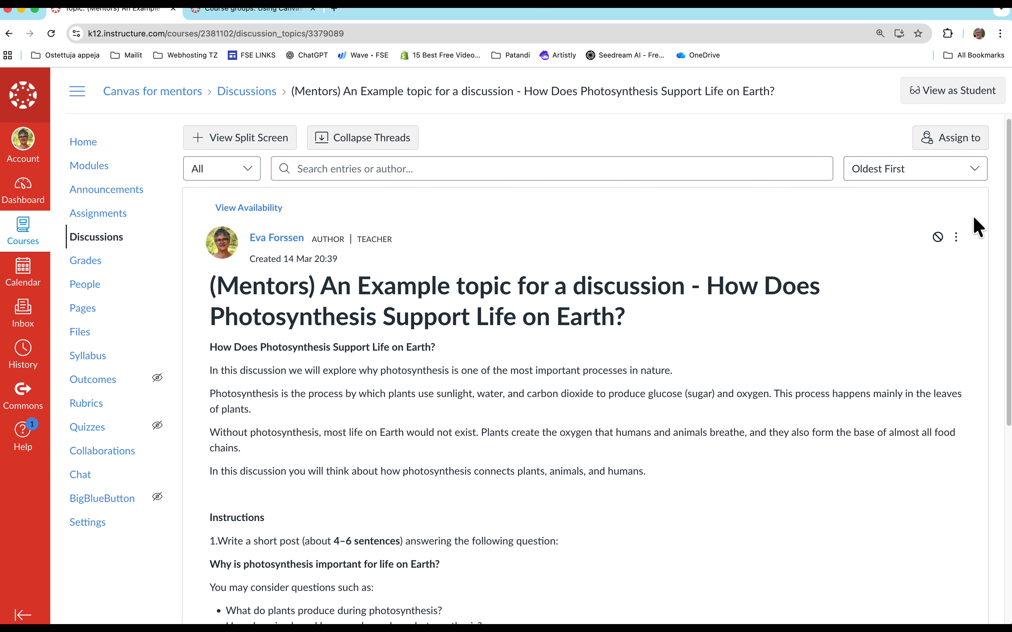
pyautogui.click(937, 236)
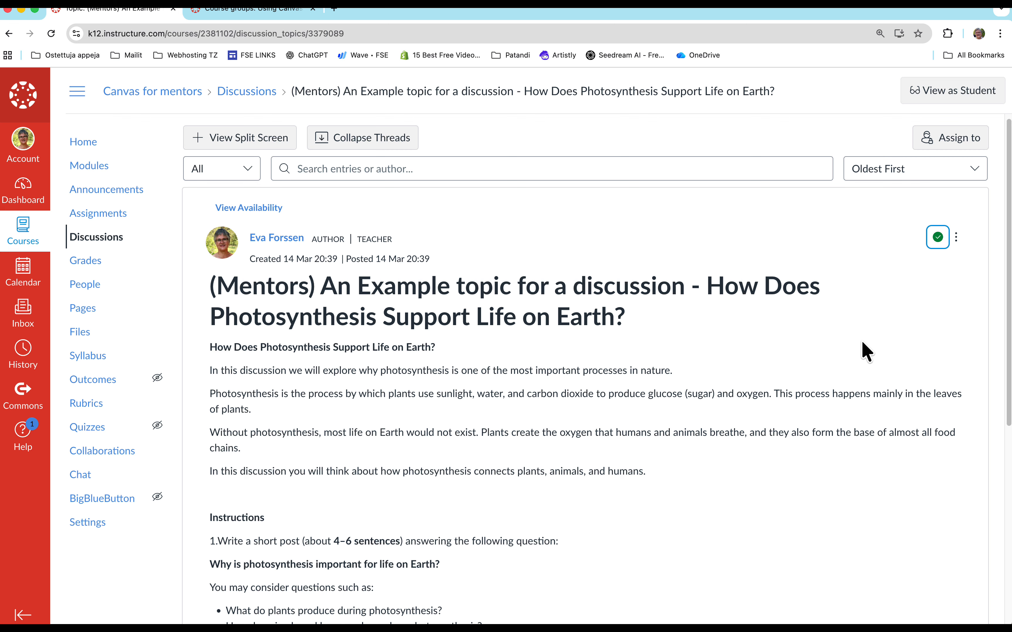
# - Switch the published discussion to student view and read through its introduction, instructions and tips
pyautogui.click(943, 97)
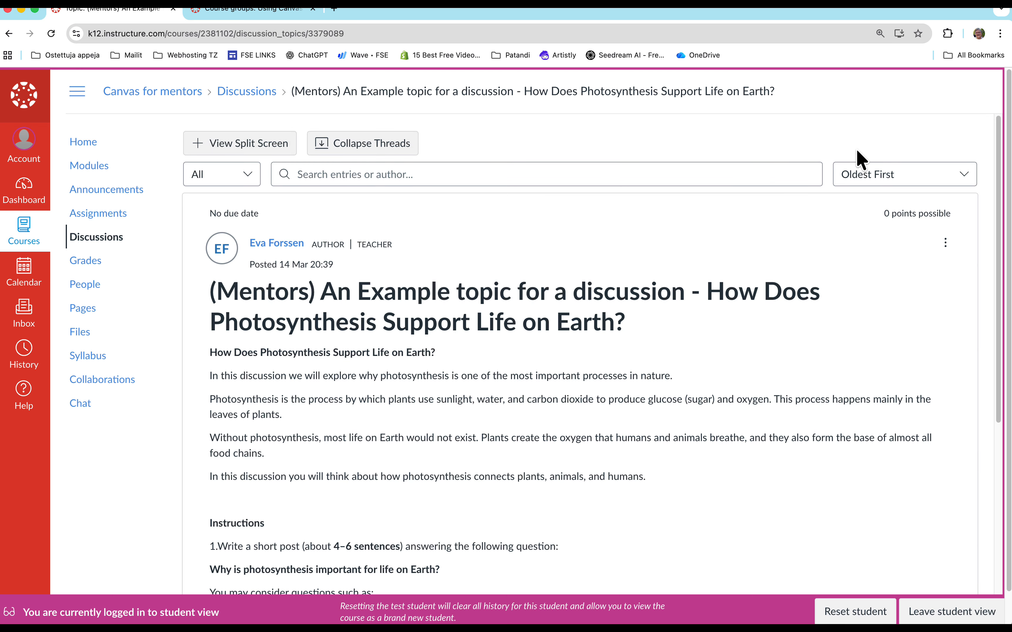
pyautogui.scroll(-3, 615, 375)
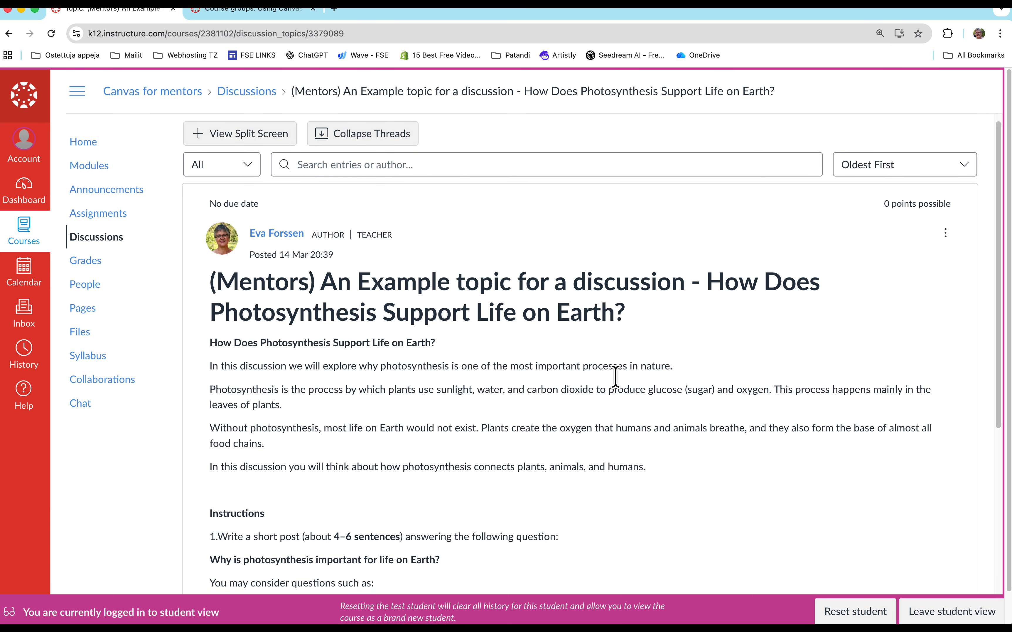
pyautogui.scroll(-7, 615, 375)
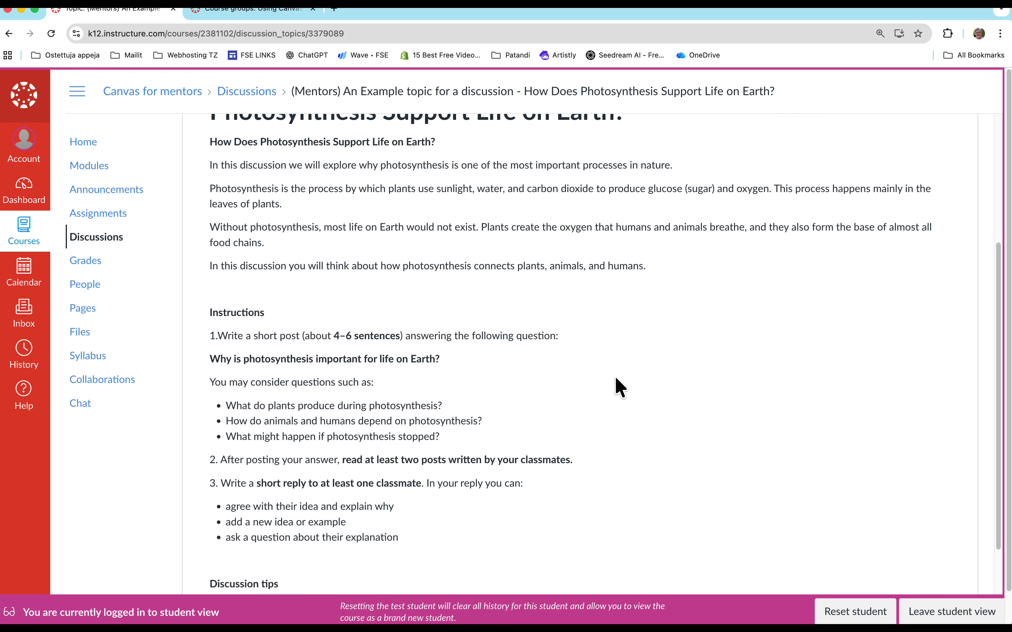
pyautogui.scroll(-1, 615, 375)
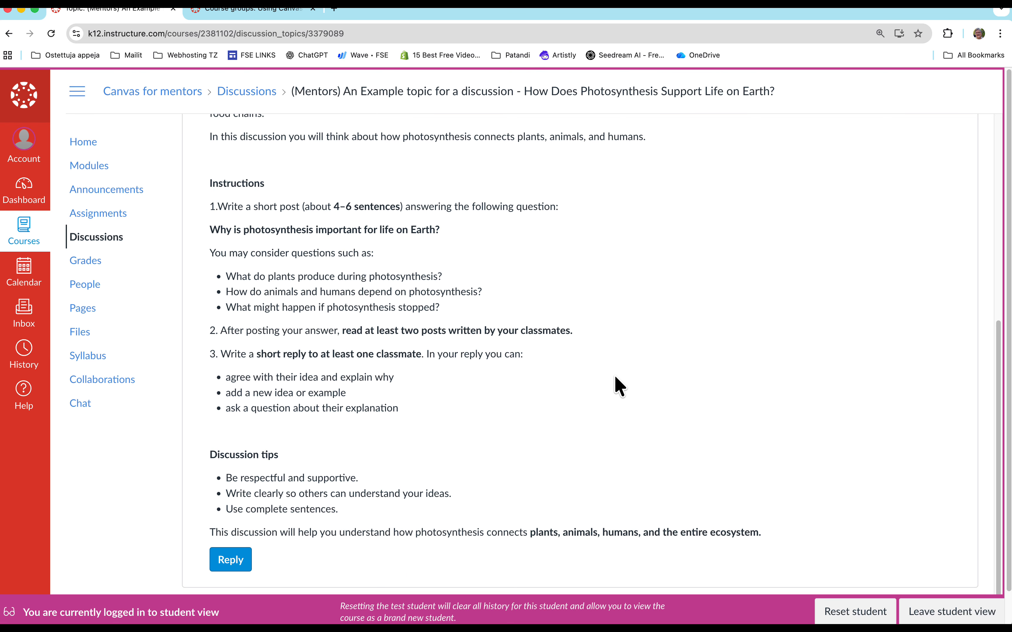
# - Post the copied answer on why photosynthesis is important as a reply to the discussion topic
pyautogui.click(231, 561)
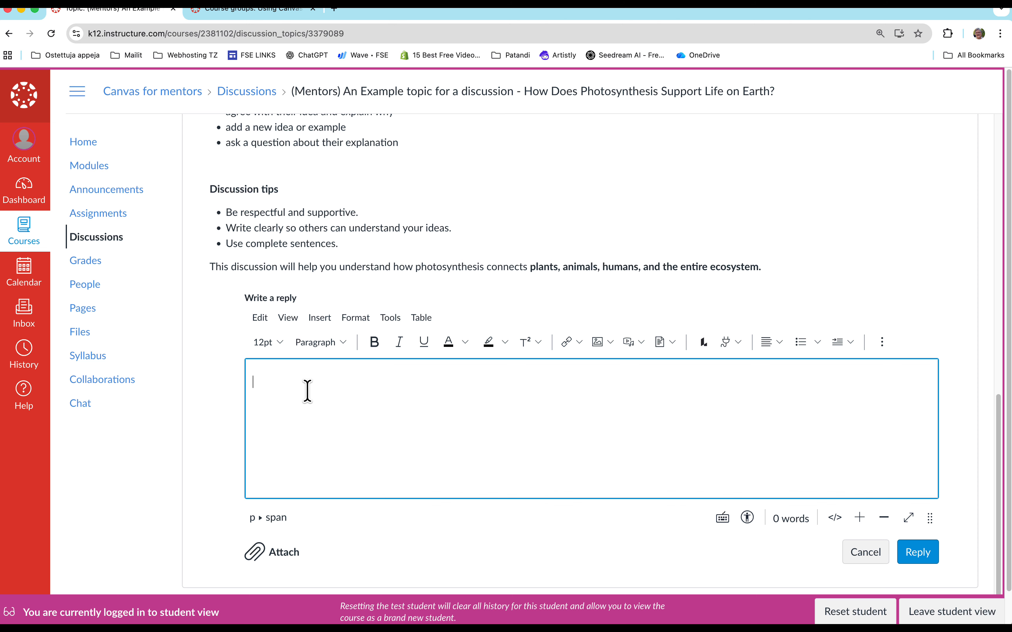
pyautogui.write('Photosynthesis is important because it produces oxygen and food. Plants use sunlight, water, and carbon dioxide to make sugar, which they use to grow. During this process they also release oxygen into the air. Humans and animals need this oxygen to breathe. Many animals also eat plants, so photosynthesis is the beginning of many food chains. Without photosynthesis there would be much less oxygen and much less food on Earth.')
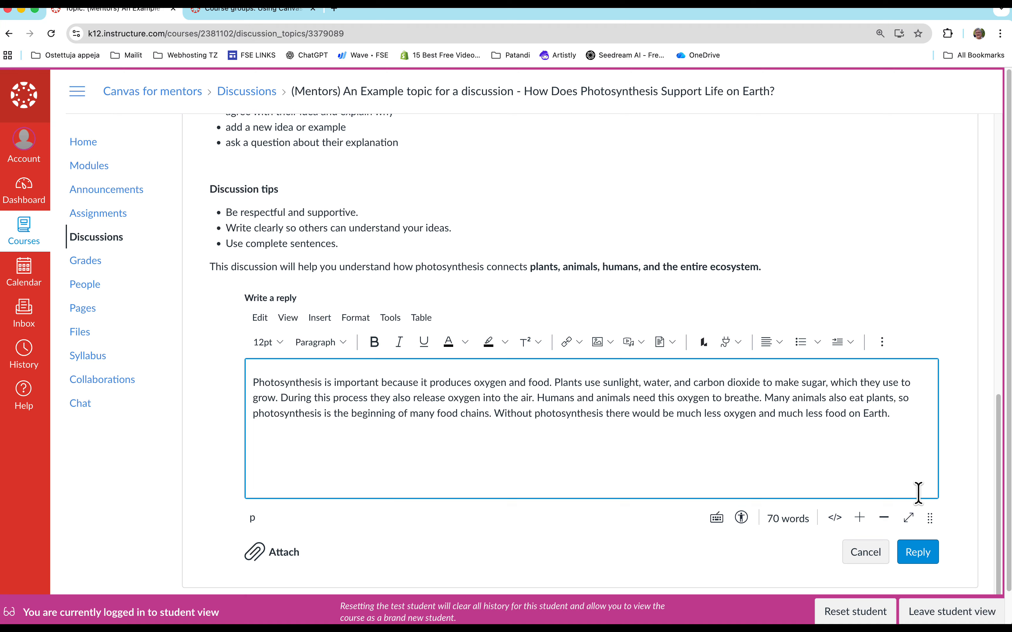
pyautogui.click(916, 554)
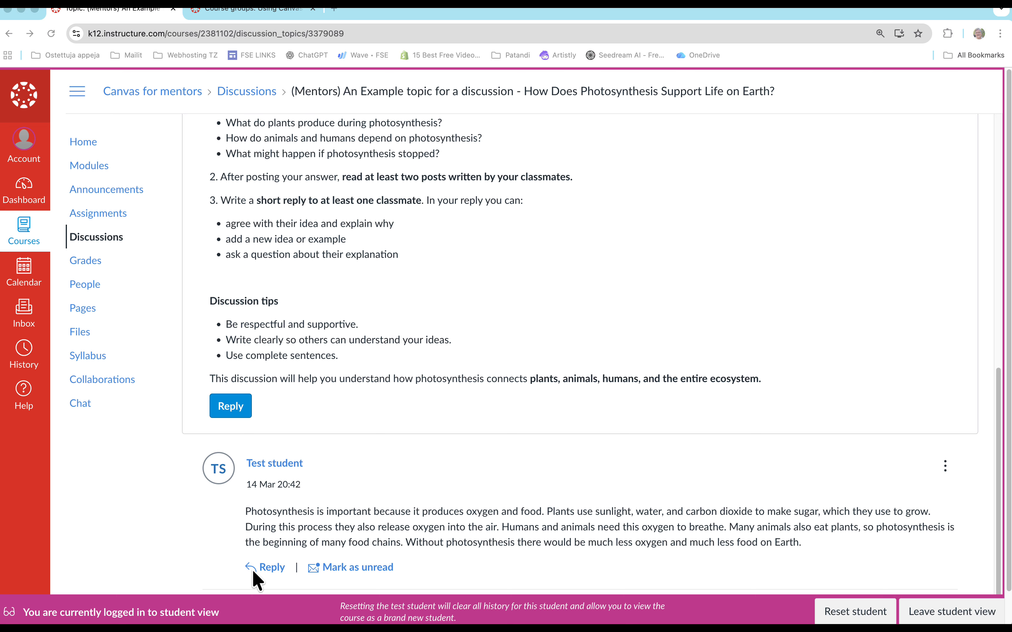
# - Reply to the test student's post with the copied comment agreeing with the explanation about oxygen and food chains
pyautogui.click(268, 566)
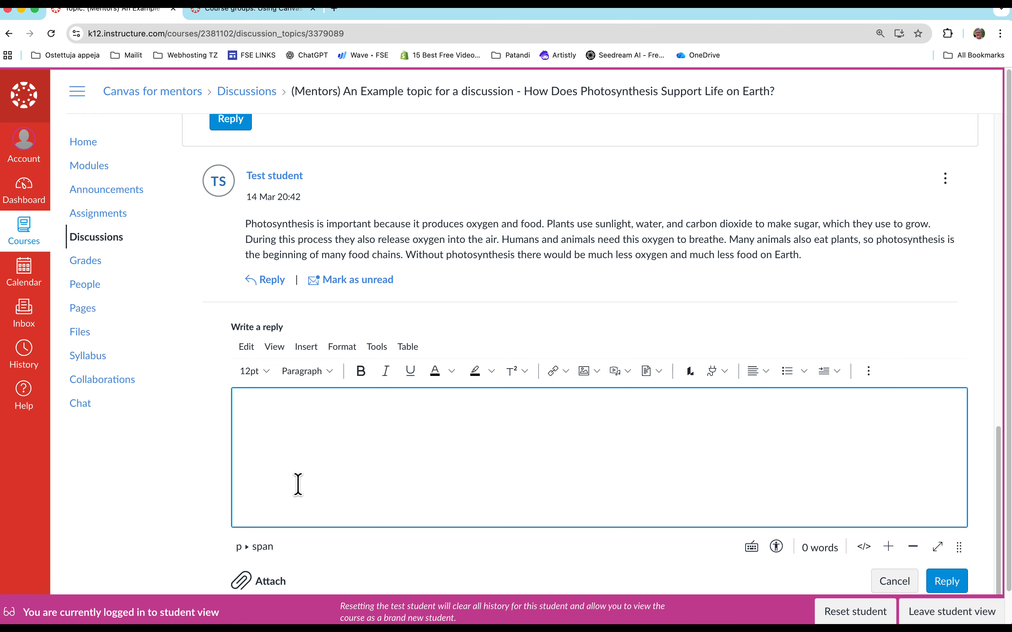
pyautogui.write('I agree with your explanation that photosynthesis is important because it produces oxygen. I also liked how you mentioned that many food chains start with plants. Another interesting point is that even animals that do not eat plants directly still depend on them, because they eat other animals that eat plants. So in a way, almost all living things depend on photosynthesis.')
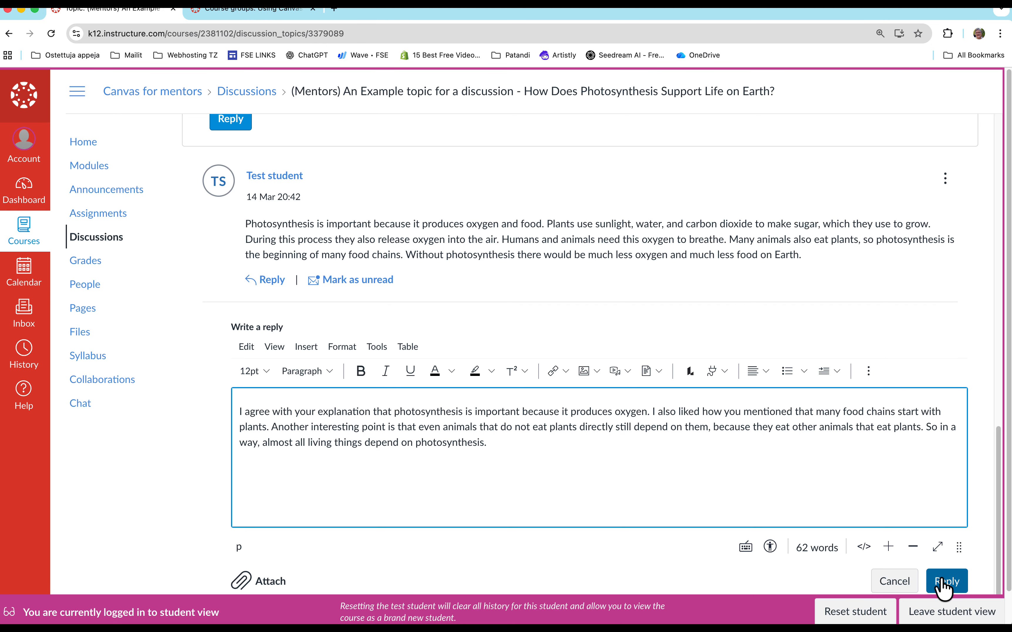
pyautogui.click(946, 584)
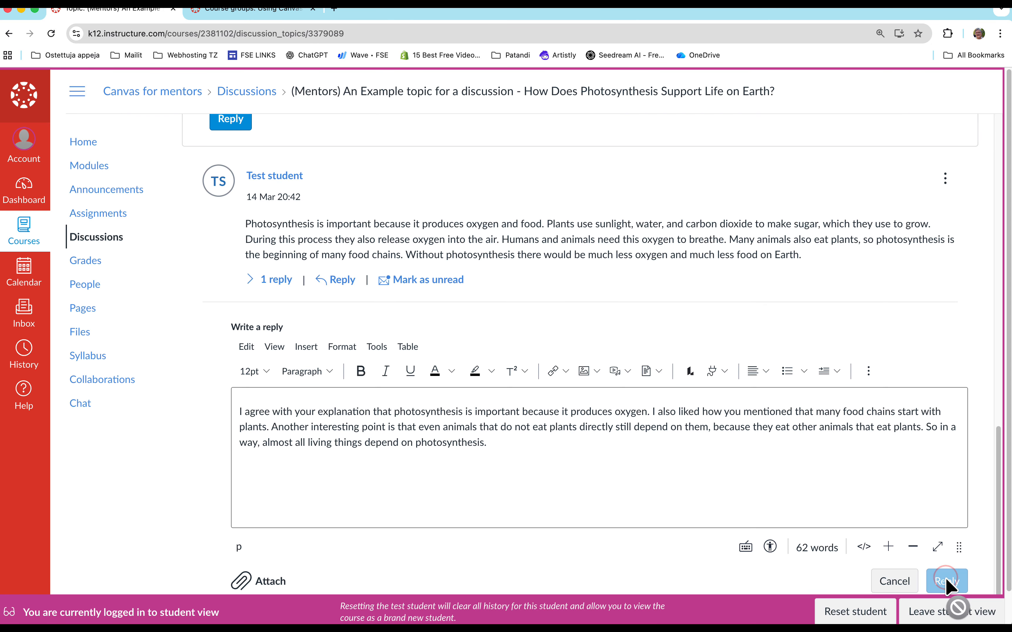